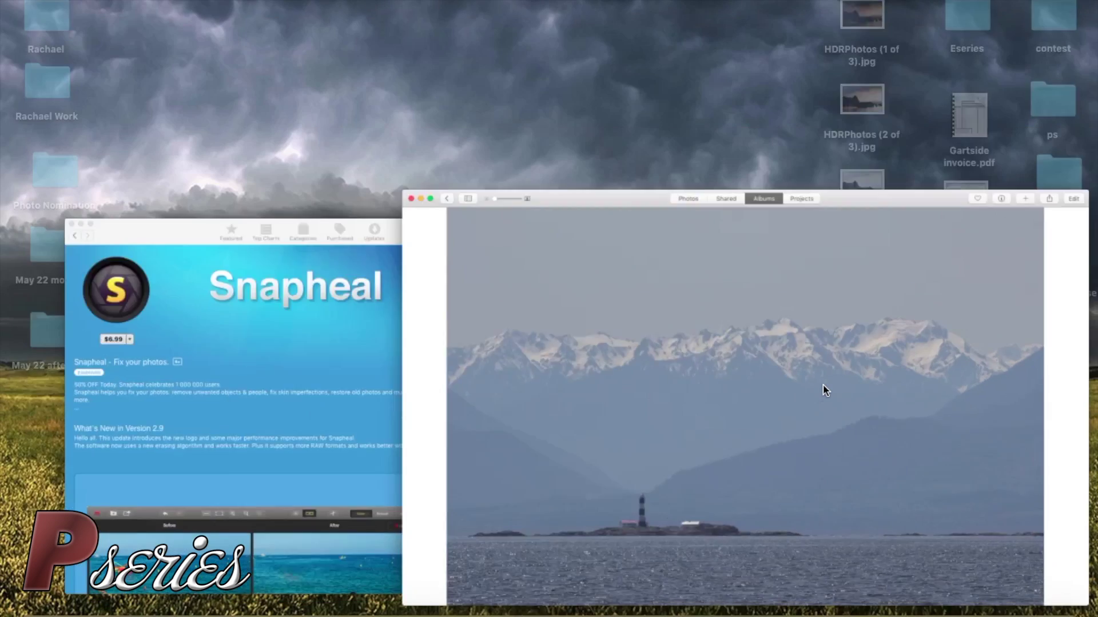
Step: Review the Snapheal listing in the App Store, then bring the Photos mountain photo forward
key("ctrl+Up")
left_click(285, 486)
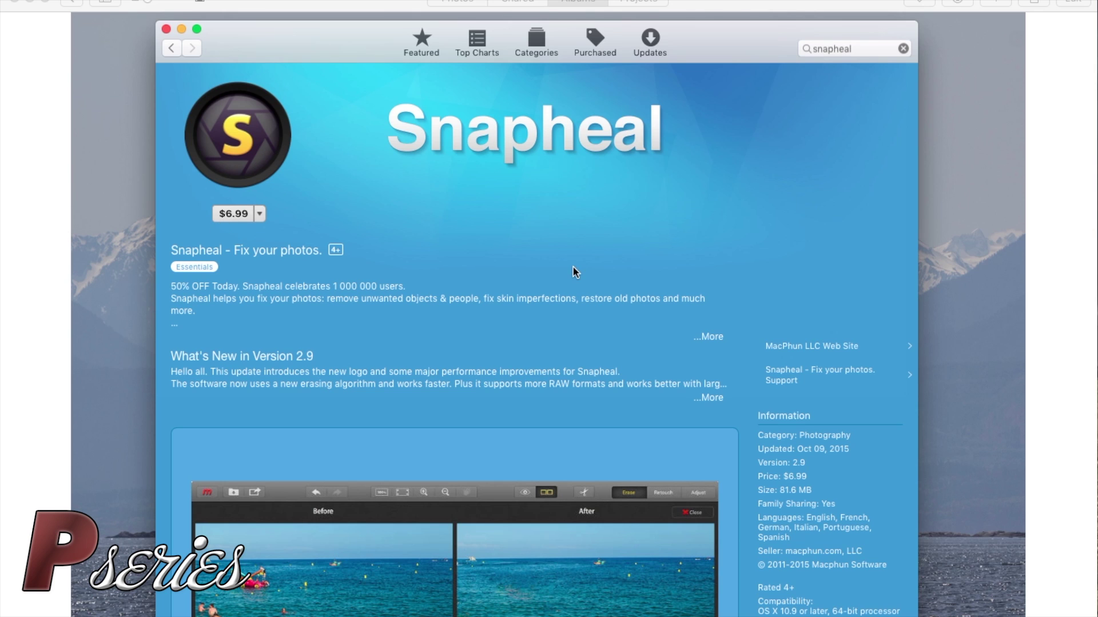
scroll(573, 267, "down", 5)
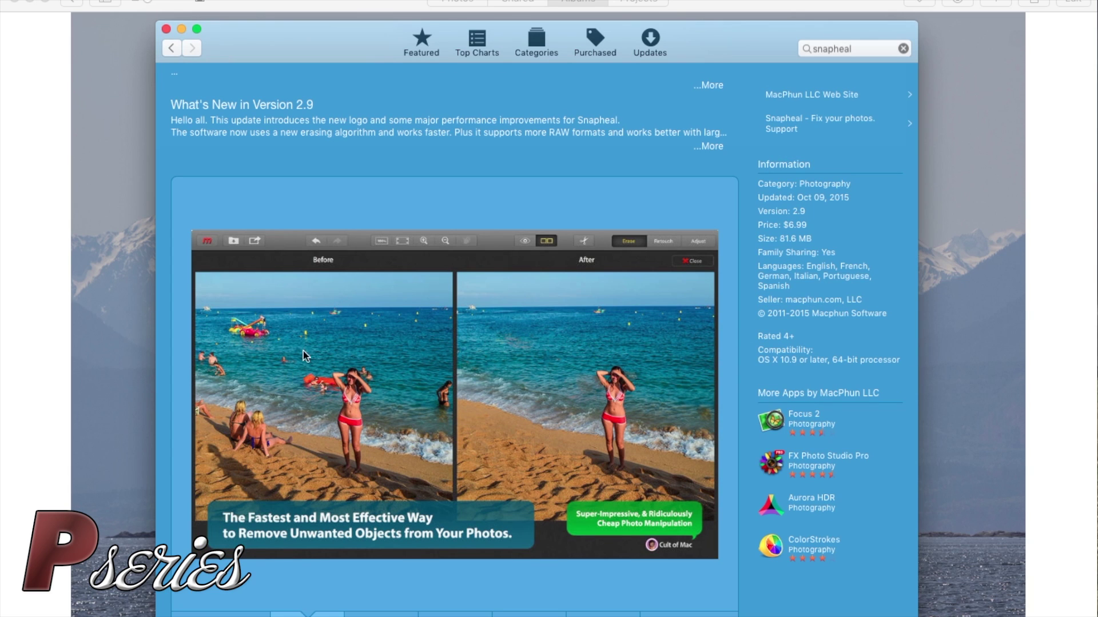
scroll(605, 391, "up", 5)
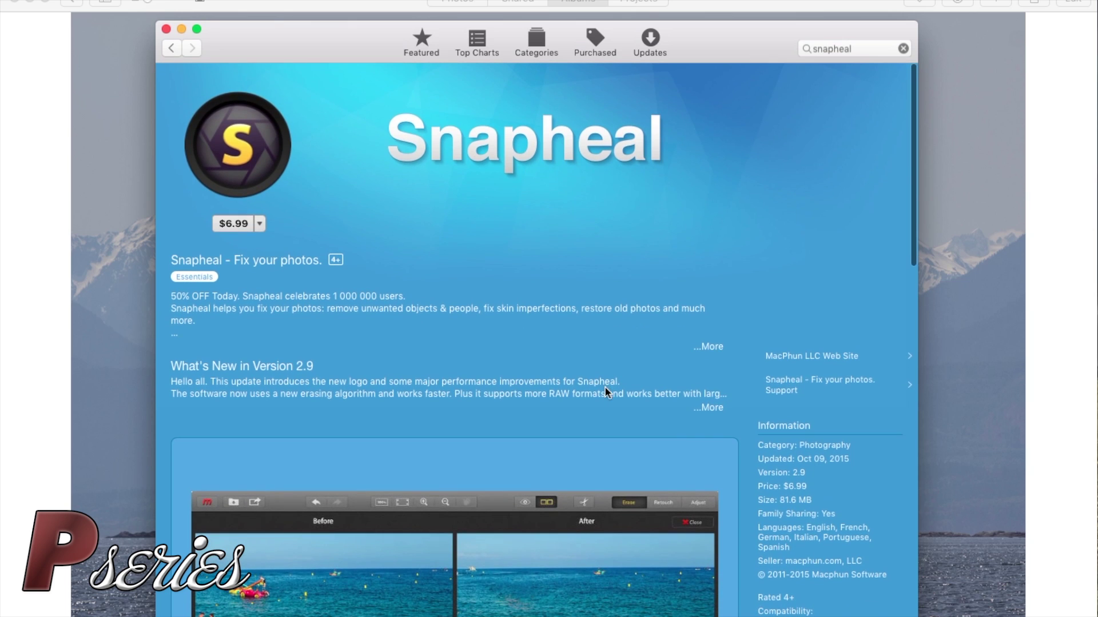
left_click(83, 102)
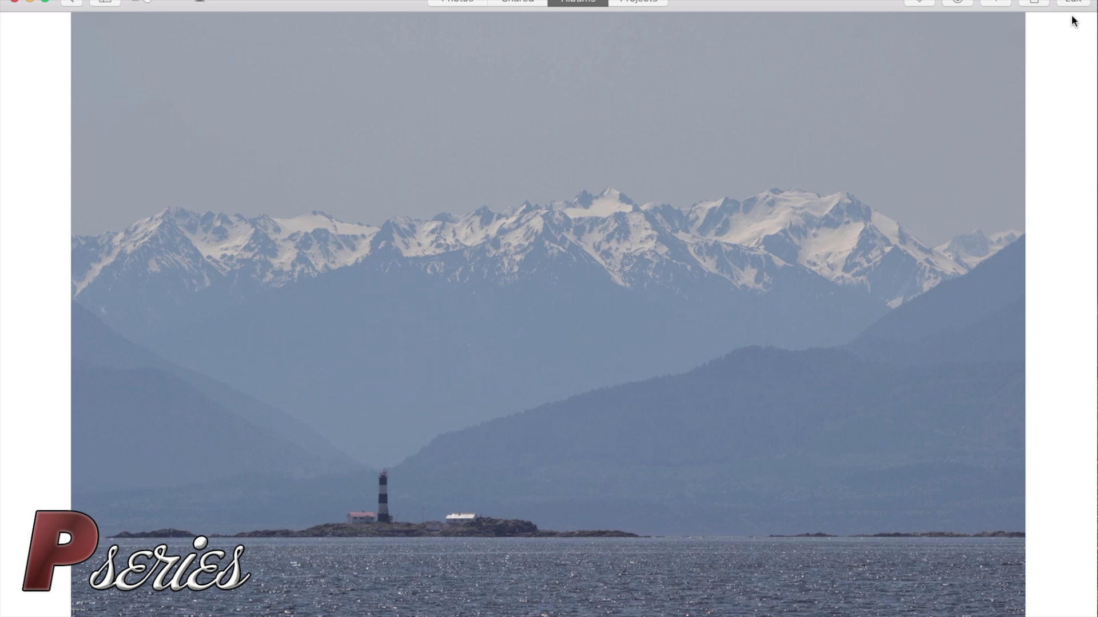
Step: Edit the mountain photo and choose More… from the Extensions menu to open the extension settings
left_click(1079, 2)
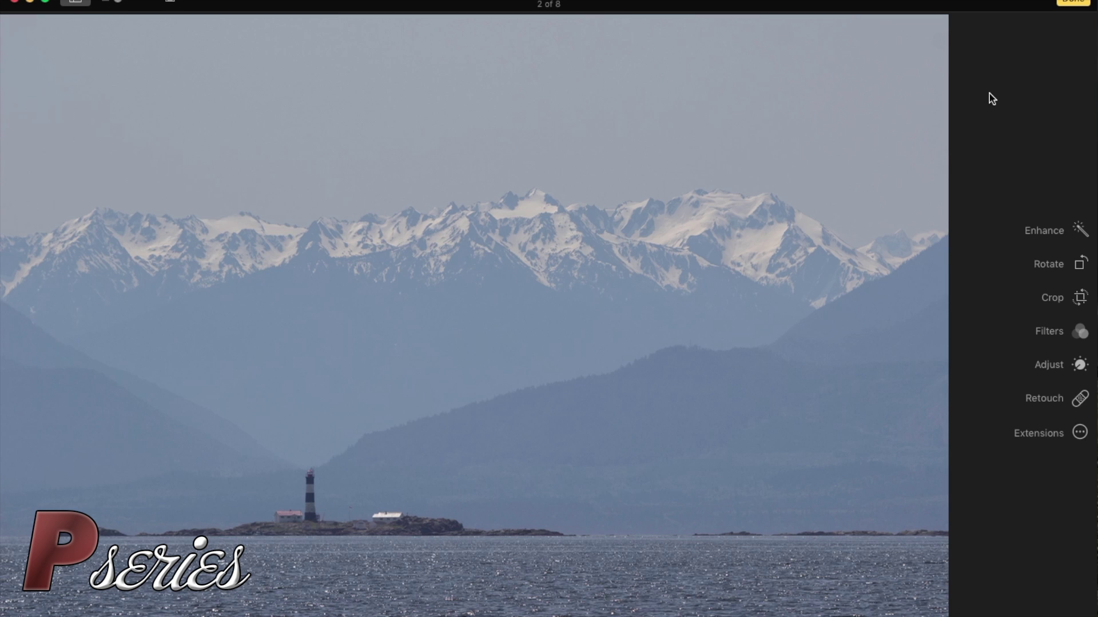
left_click(1054, 434)
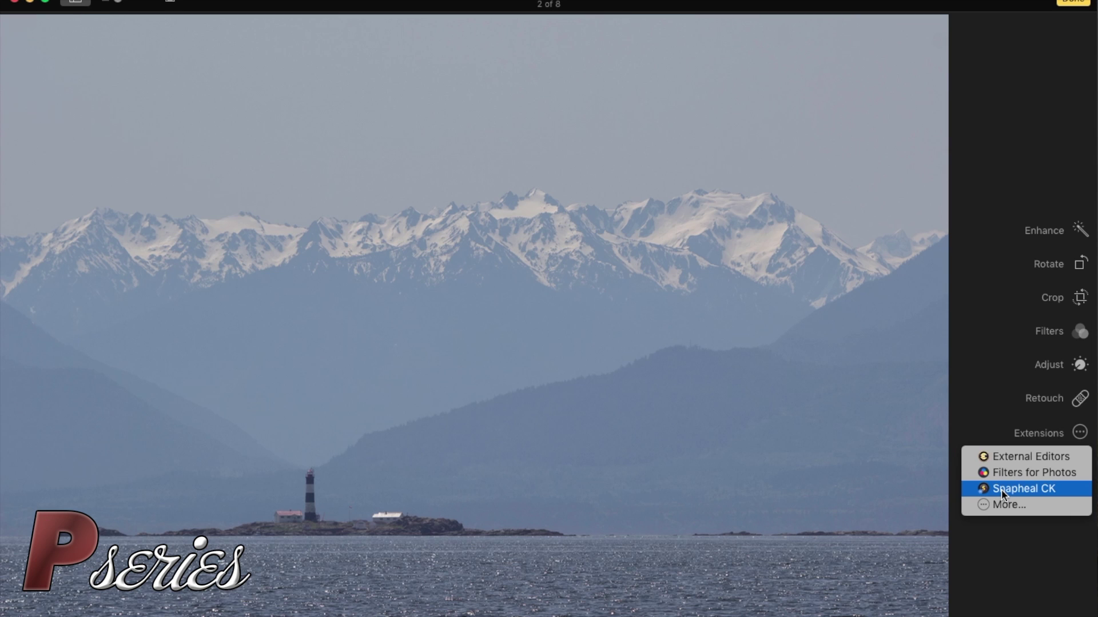
left_click(1002, 506)
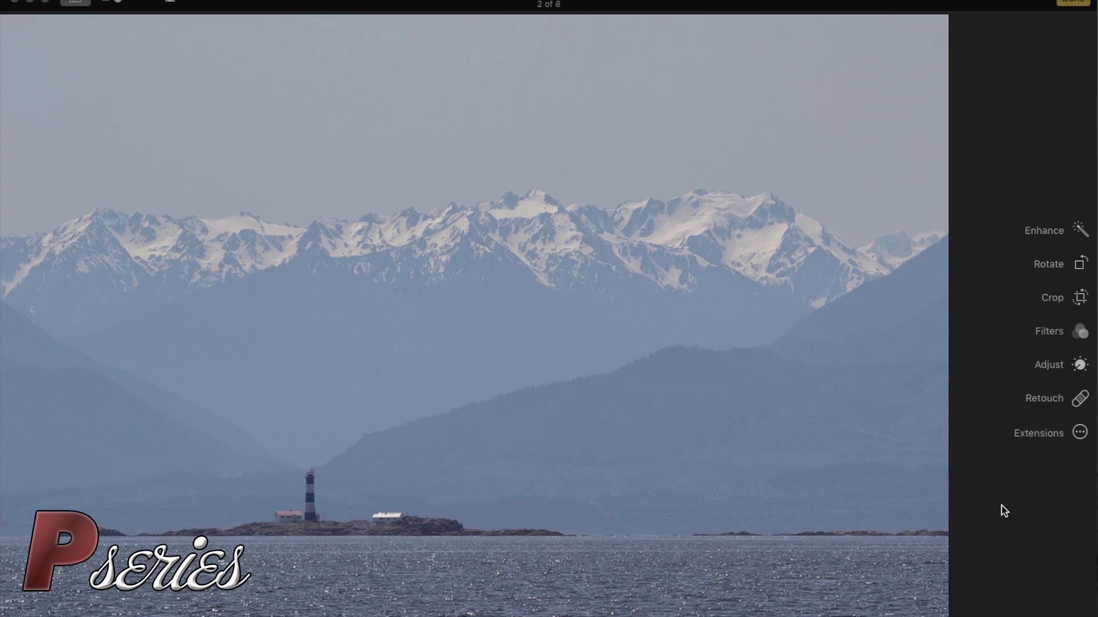
mouse_move(732, 615)
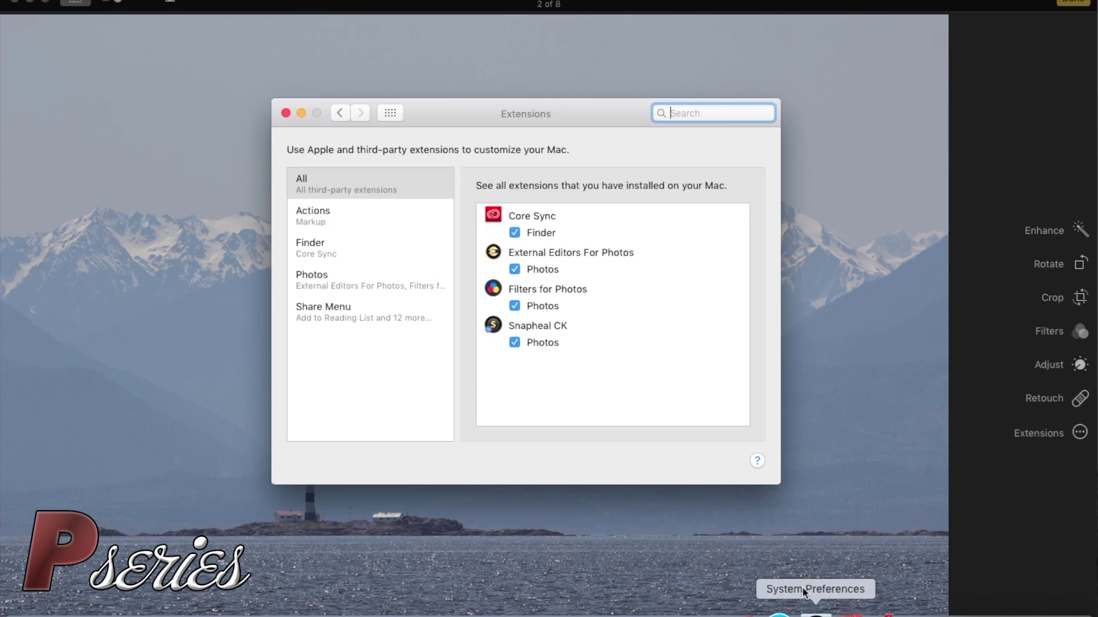
Step: Show the Photos extensions list in System Preferences, confirming Snapheal CK is enabled
left_click(313, 279)
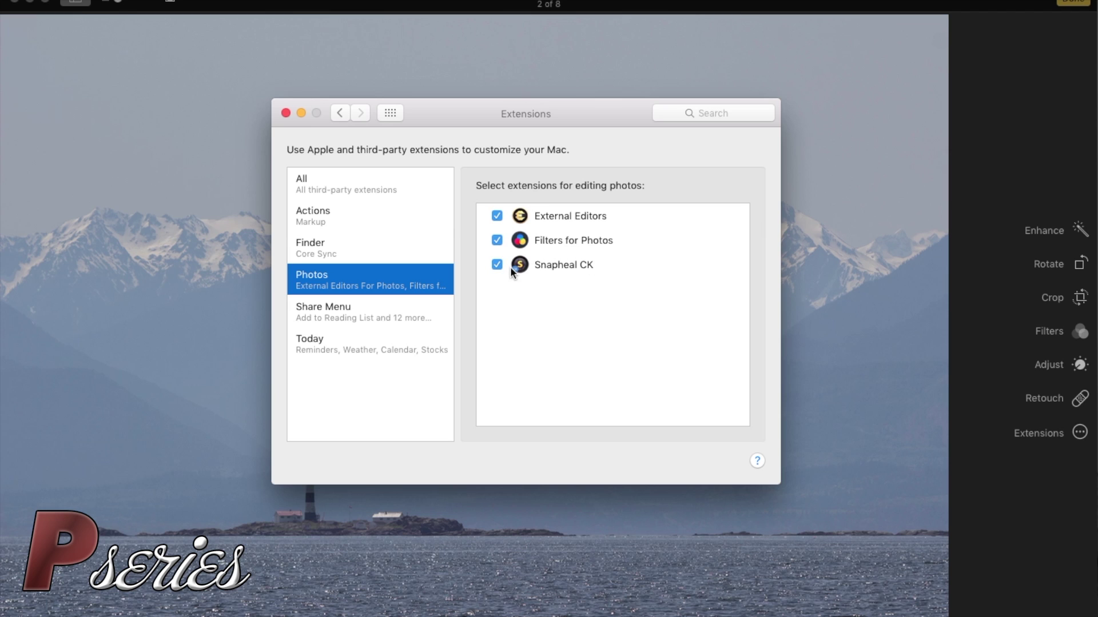
Step: Open the mountain photo in Snapheal CK from the edit panel's Extensions menu
left_click(285, 113)
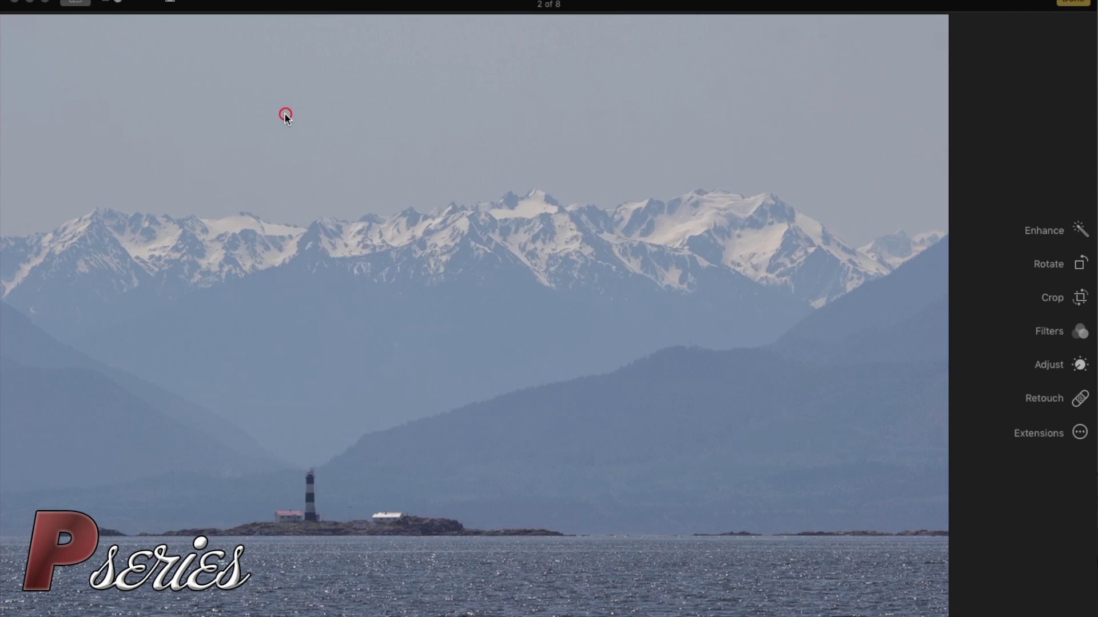
left_click(1030, 430)
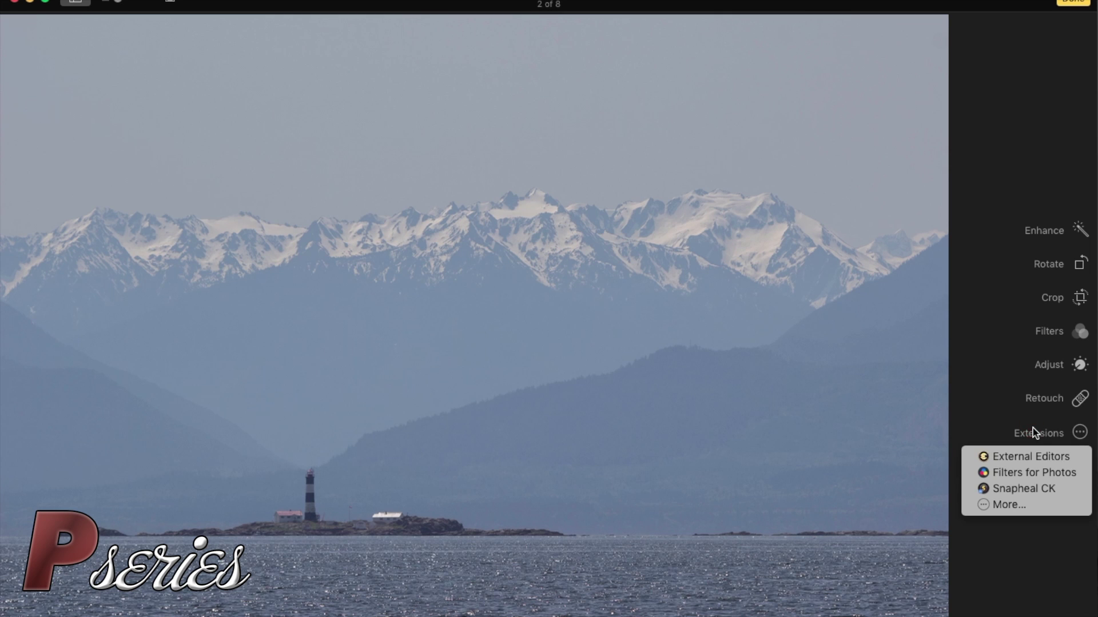
left_click(1013, 489)
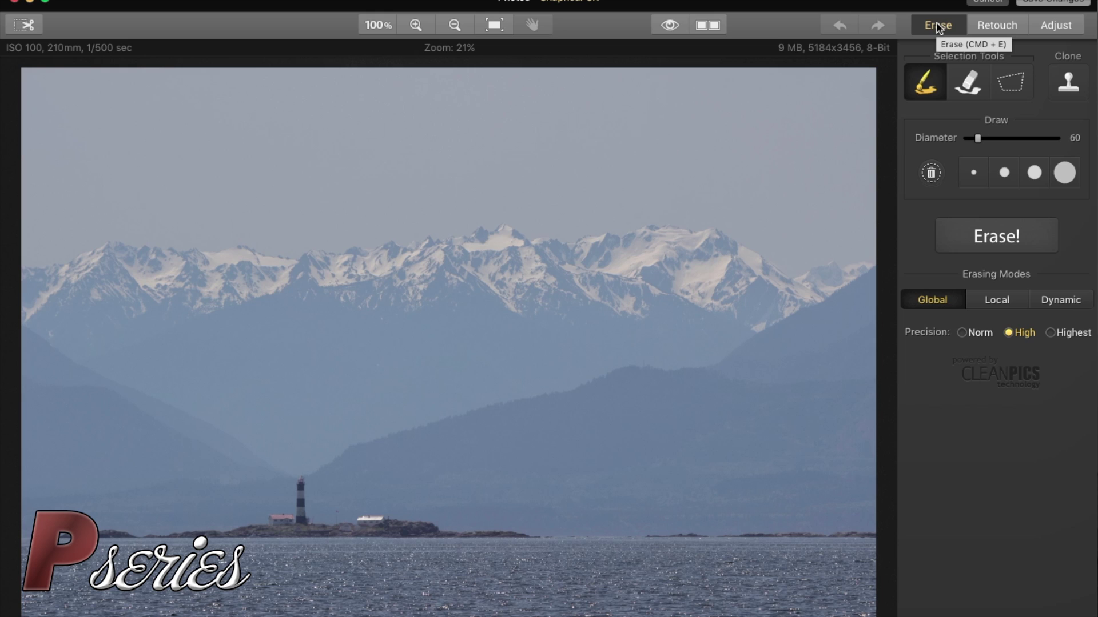
Step: Browse the Retouch, Adjust and Erase tabs in Snapheal CK, ending on Retouch
left_click(996, 26)
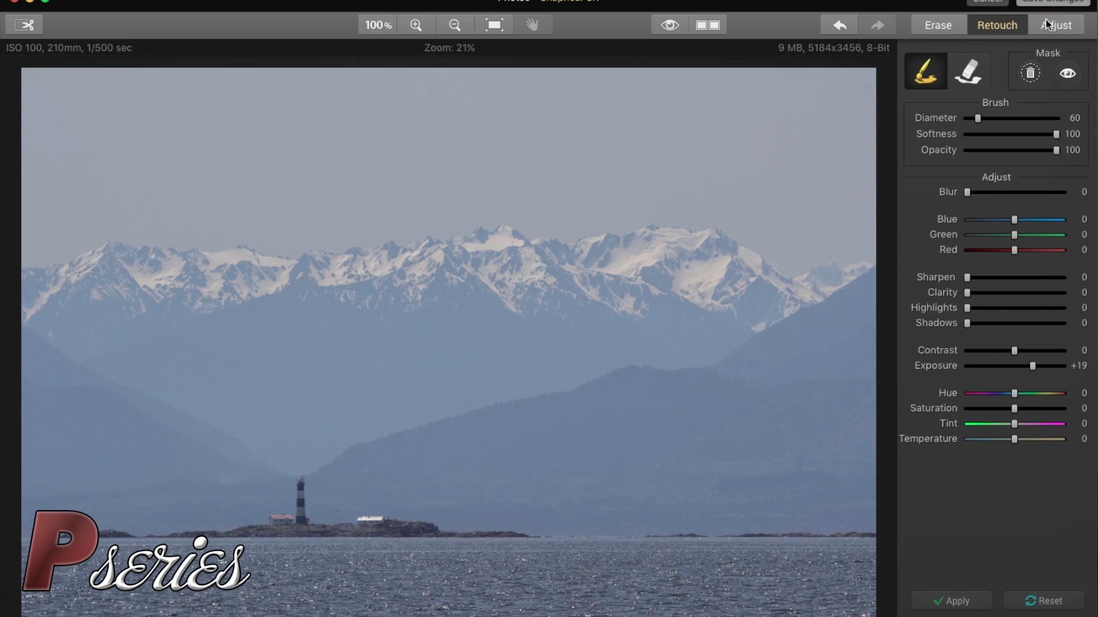
left_click(1067, 29)
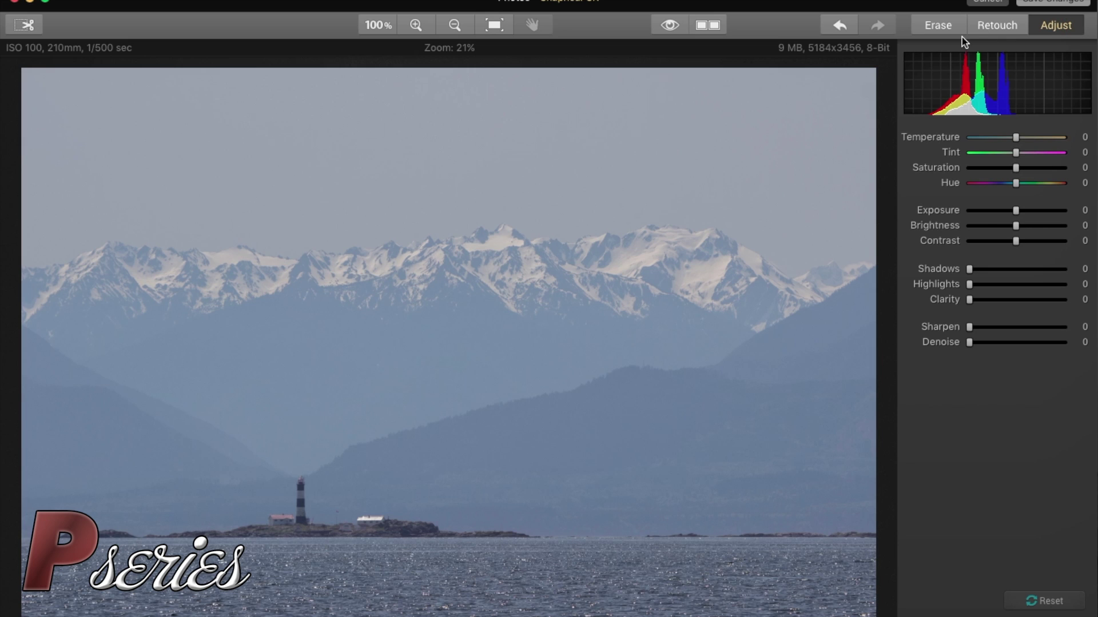
left_click(938, 25)
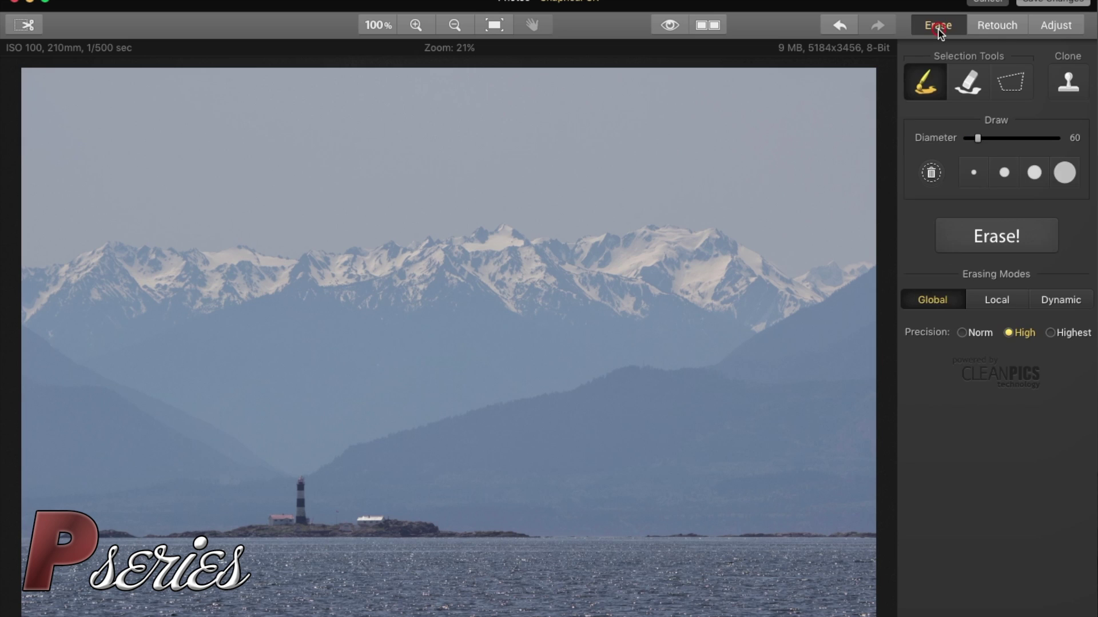
left_click(998, 26)
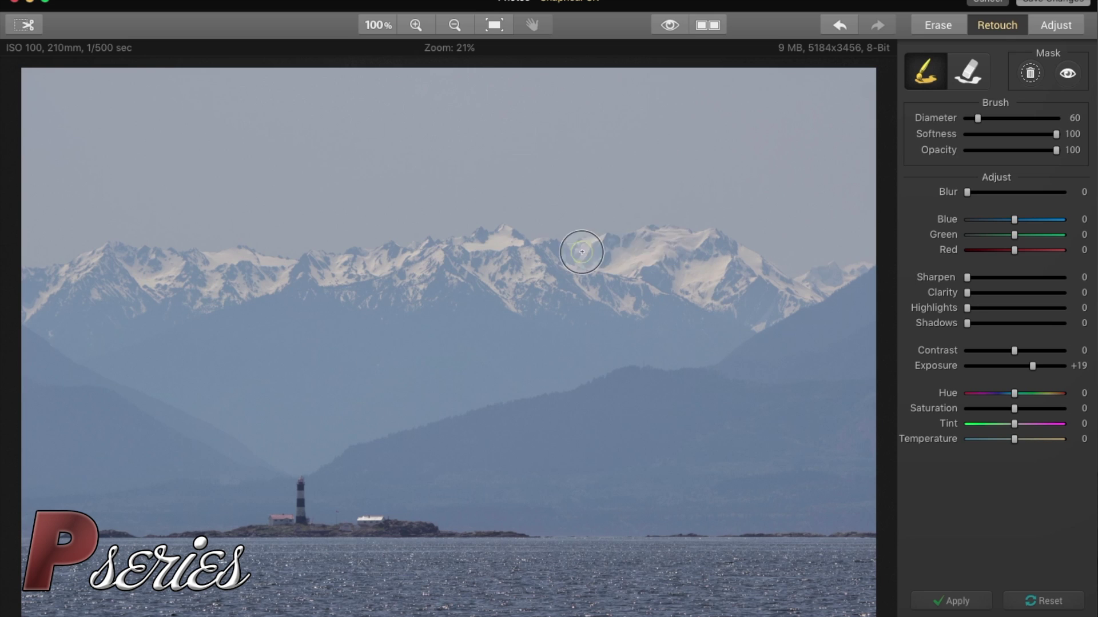
Step: Set the retouch brush to Sharpen 32 and diameter 80, then undo a trial stroke across the peaks
left_click_drag(969, 278, 999, 282)
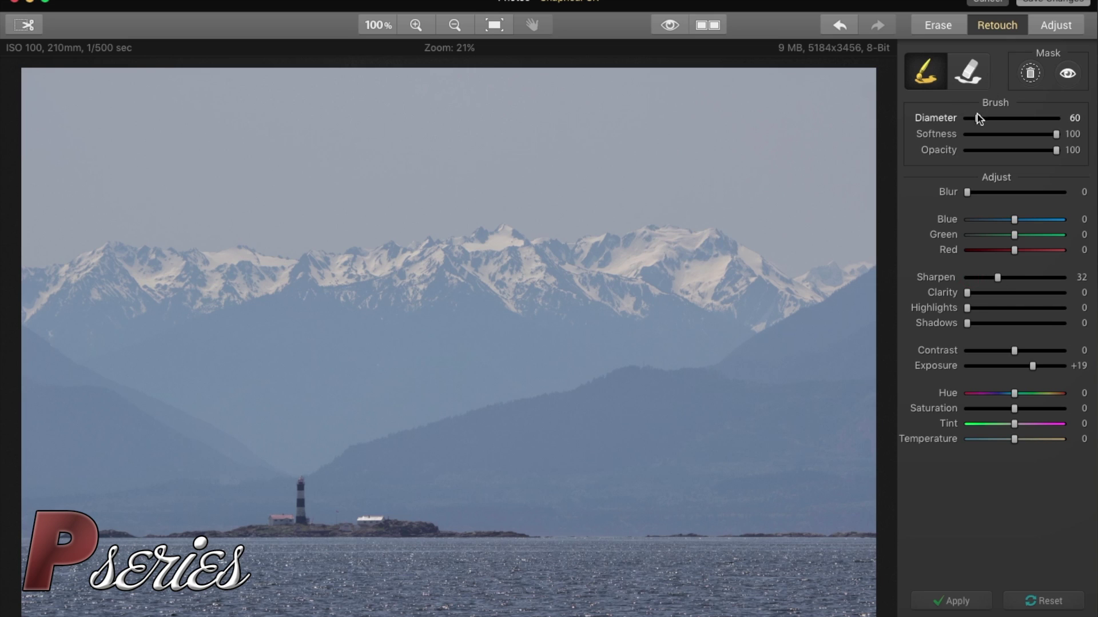
mouse_move(977, 118)
left_mouse_down()
mouse_move(997, 118)
mouse_move(968, 118)
mouse_move(992, 118)
mouse_move(982, 117)
left_mouse_up()
mouse_move(821, 275)
left_mouse_down()
mouse_move(773, 297)
mouse_move(705, 272)
mouse_move(724, 249)
mouse_move(687, 247)
mouse_move(494, 292)
mouse_move(316, 275)
left_mouse_up()
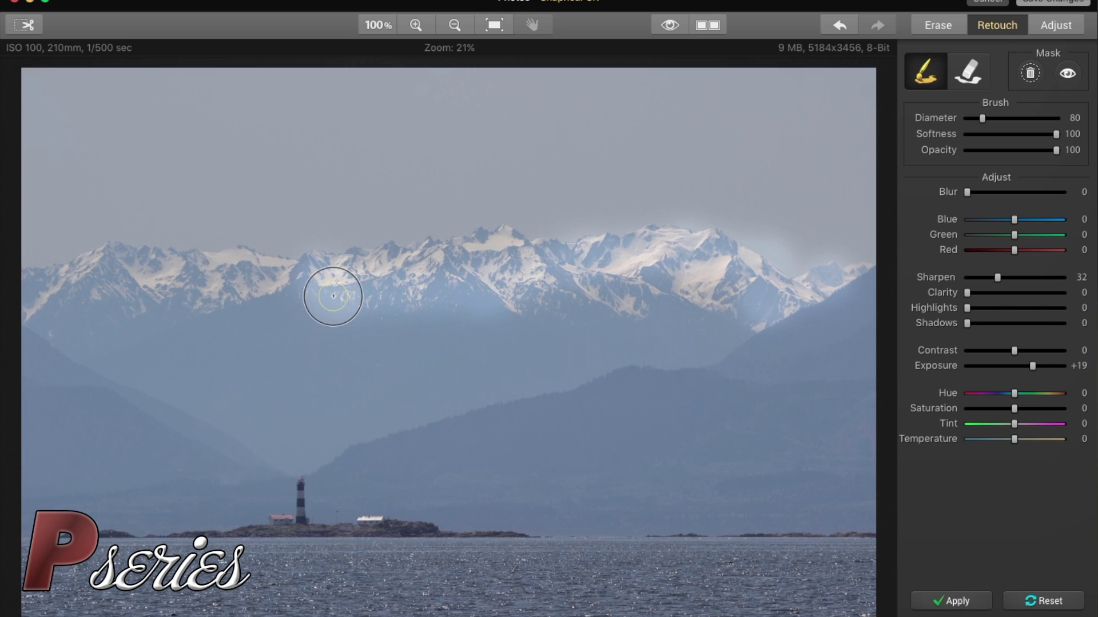
left_click(845, 25)
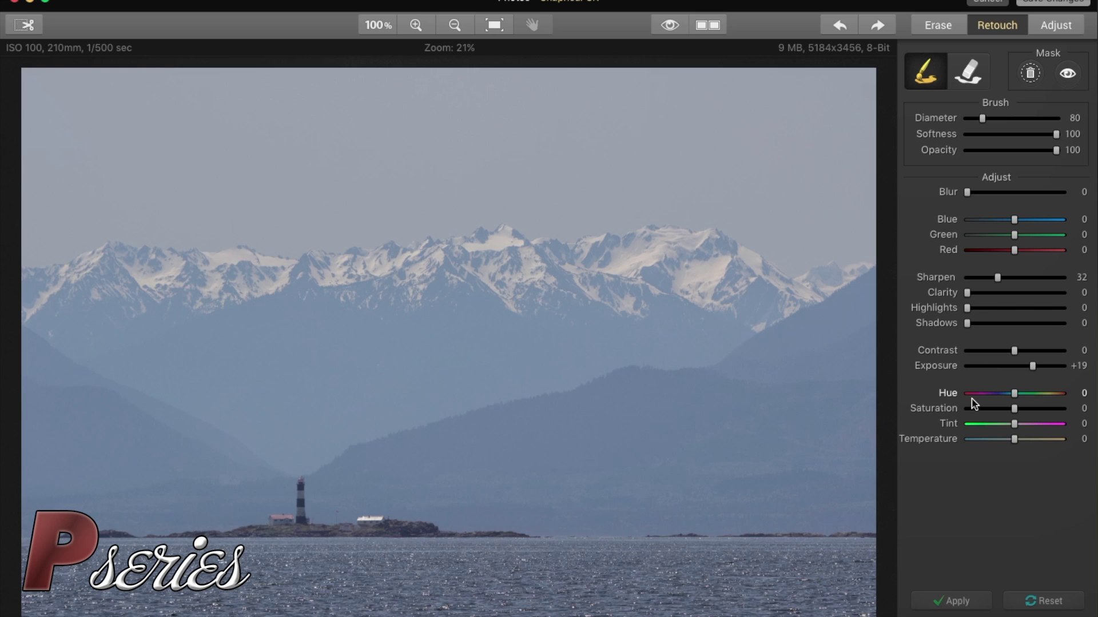
Step: Try Exposure and Shadows adjustments, reset both to 0, and return to the Erase tools
left_click(1056, 26)
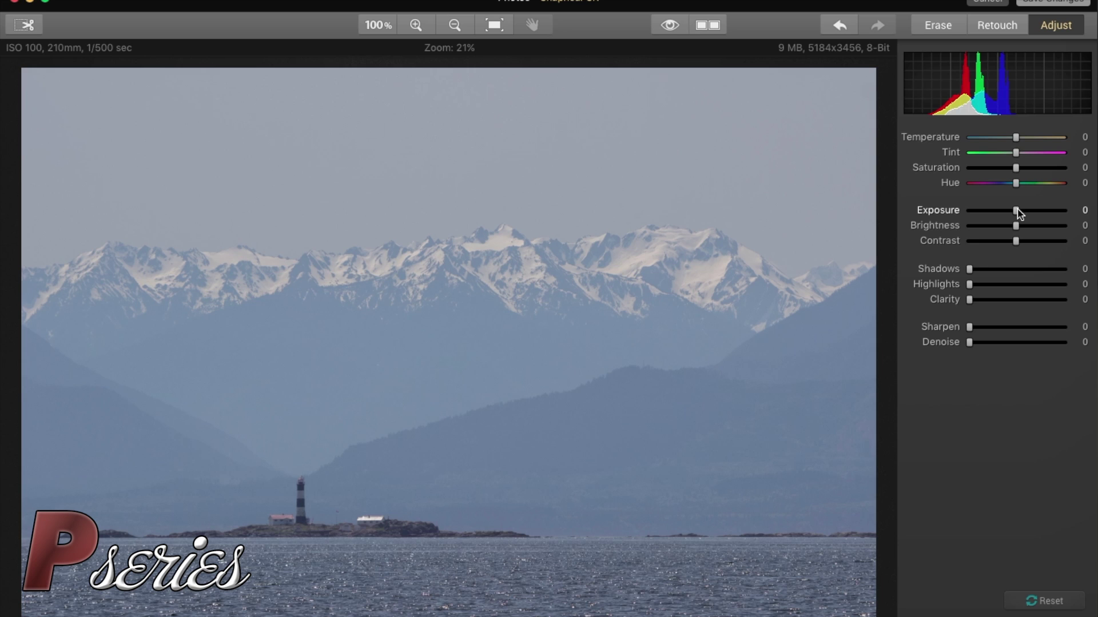
left_click_drag(1018, 211, 991, 213)
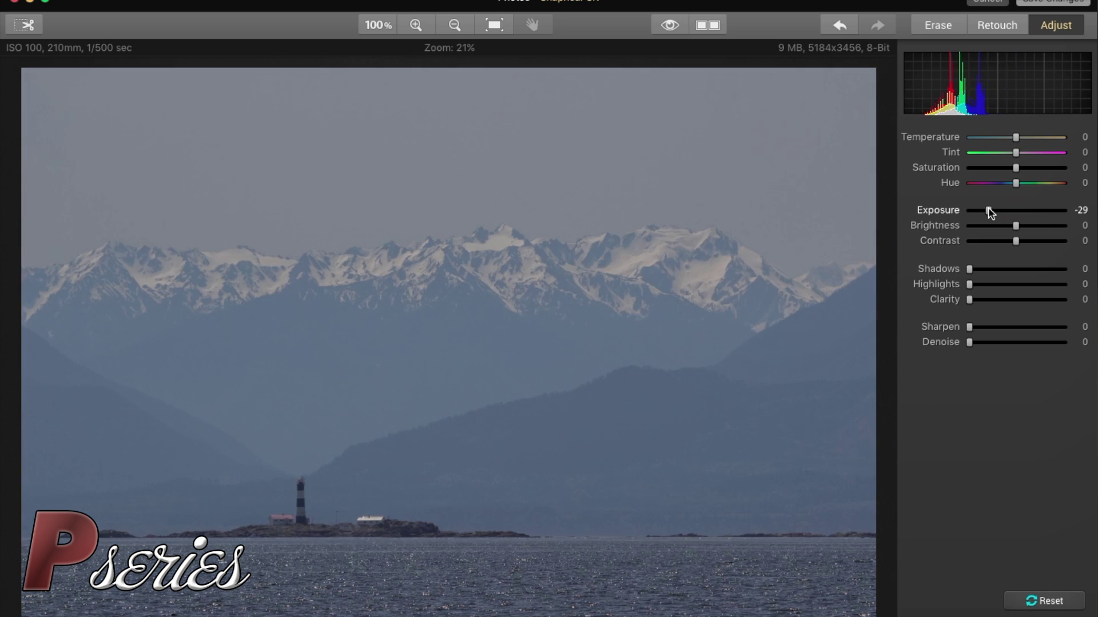
double_click(930, 209)
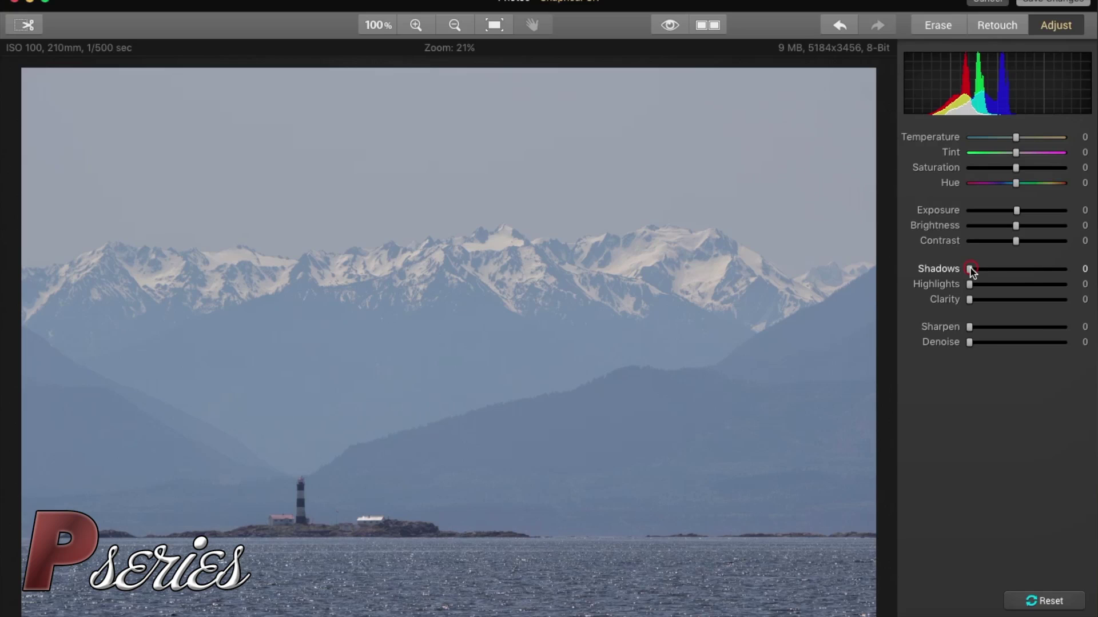
mouse_move(972, 270)
left_mouse_down()
mouse_move(1053, 270)
mouse_move(953, 275)
left_mouse_up()
left_click(952, 268)
left_click(939, 29)
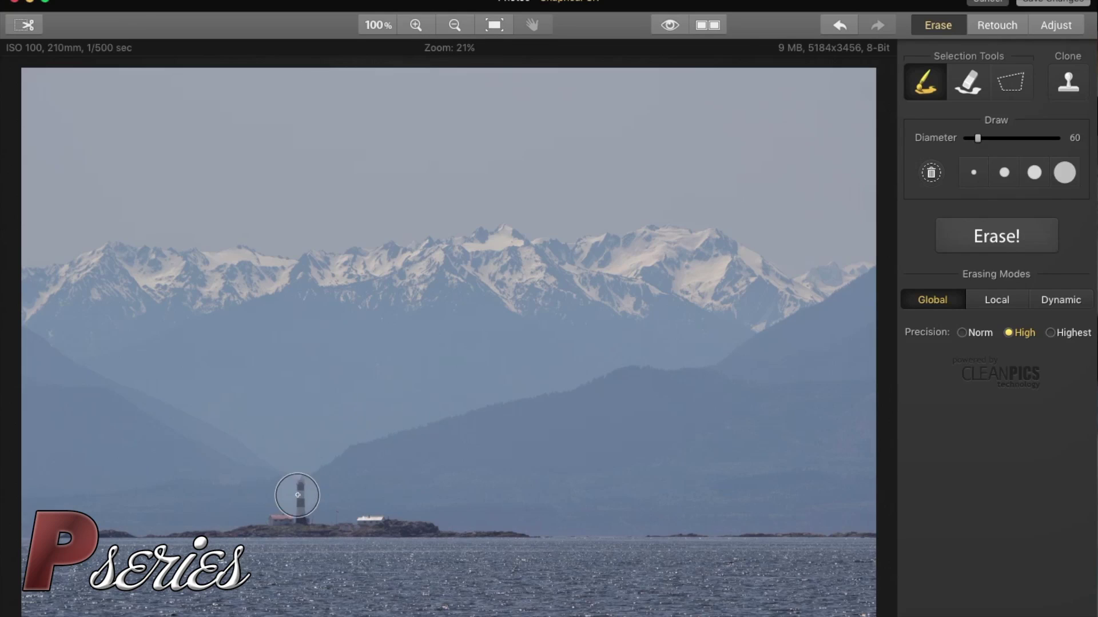
Step: Zoom and pan close onto the lighthouse and buildings, then pick the brush selection tool
left_click(415, 25)
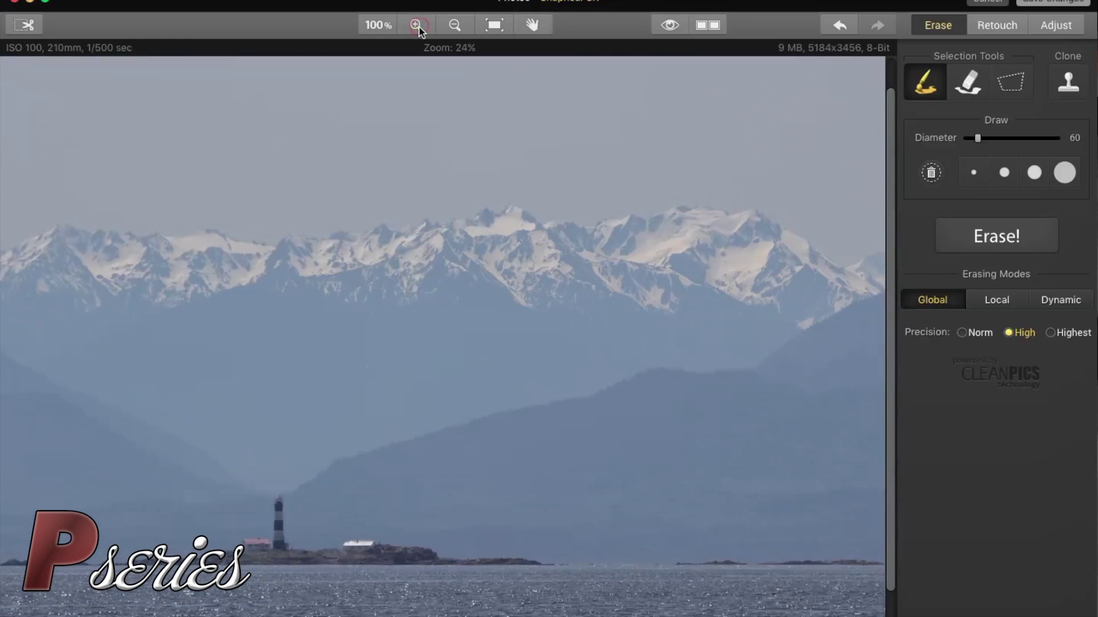
left_click(416, 25)
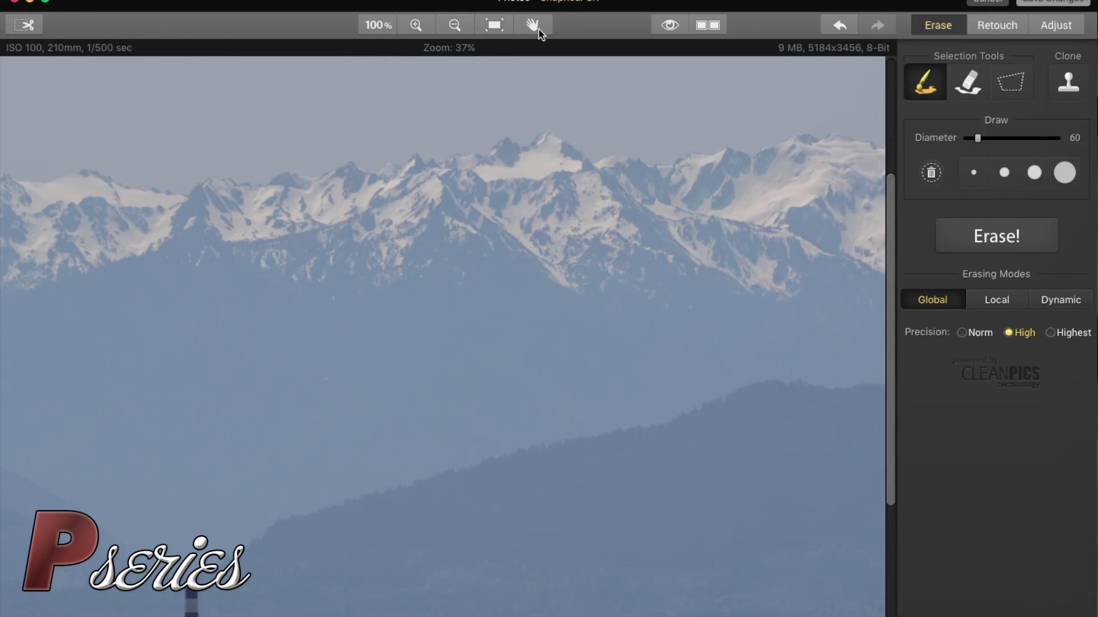
left_click(532, 25)
left_click_drag(277, 506, 447, 272)
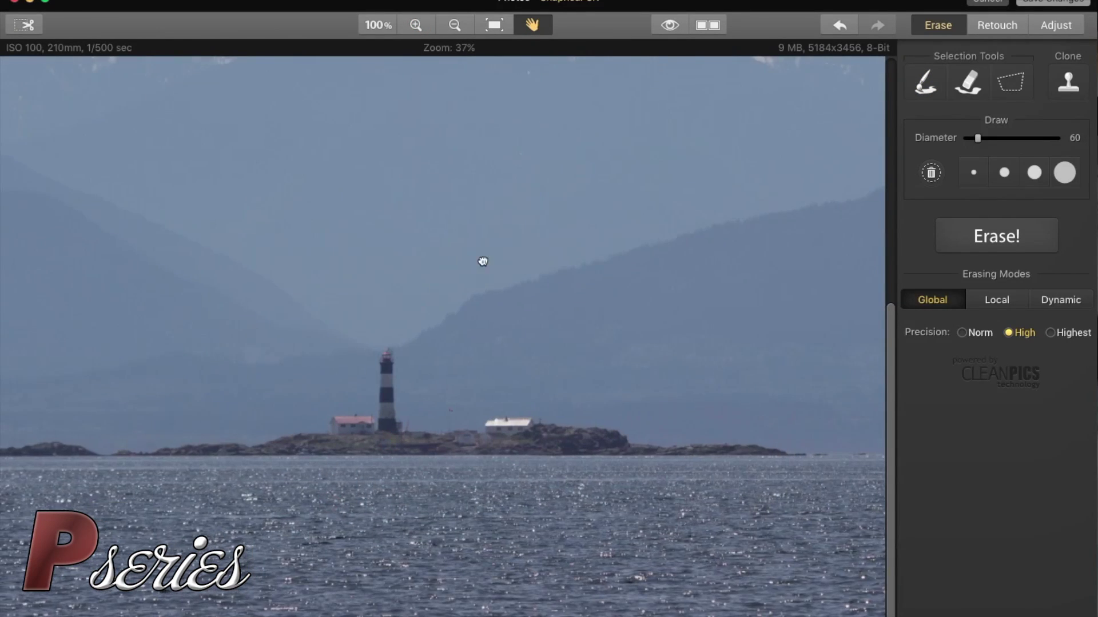
left_click(413, 25)
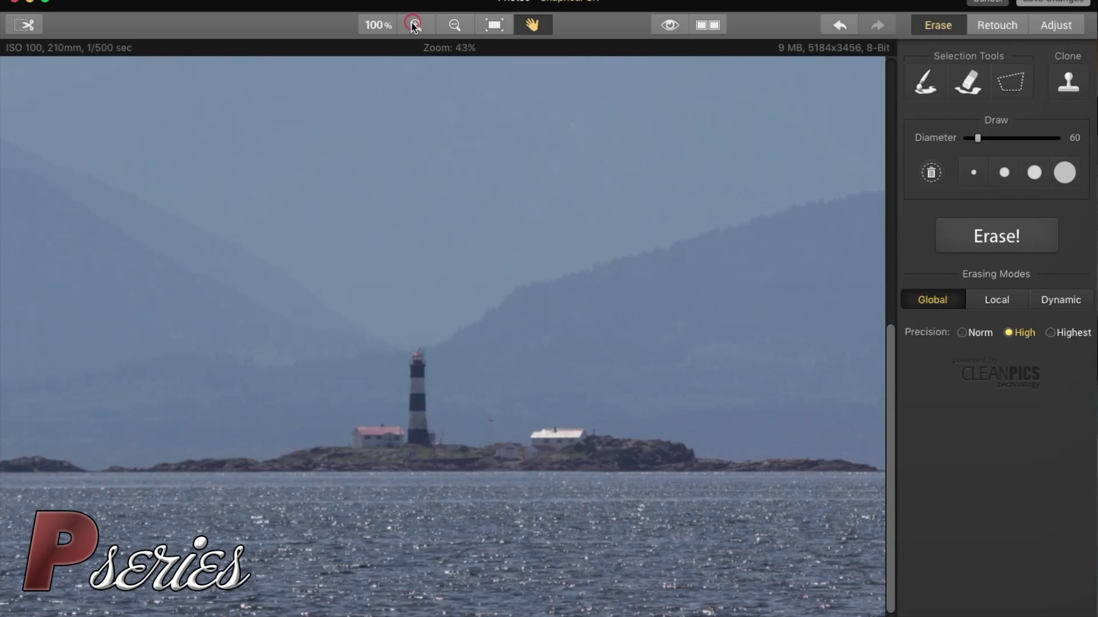
left_click(414, 25)
left_click(413, 25)
left_click(413, 25)
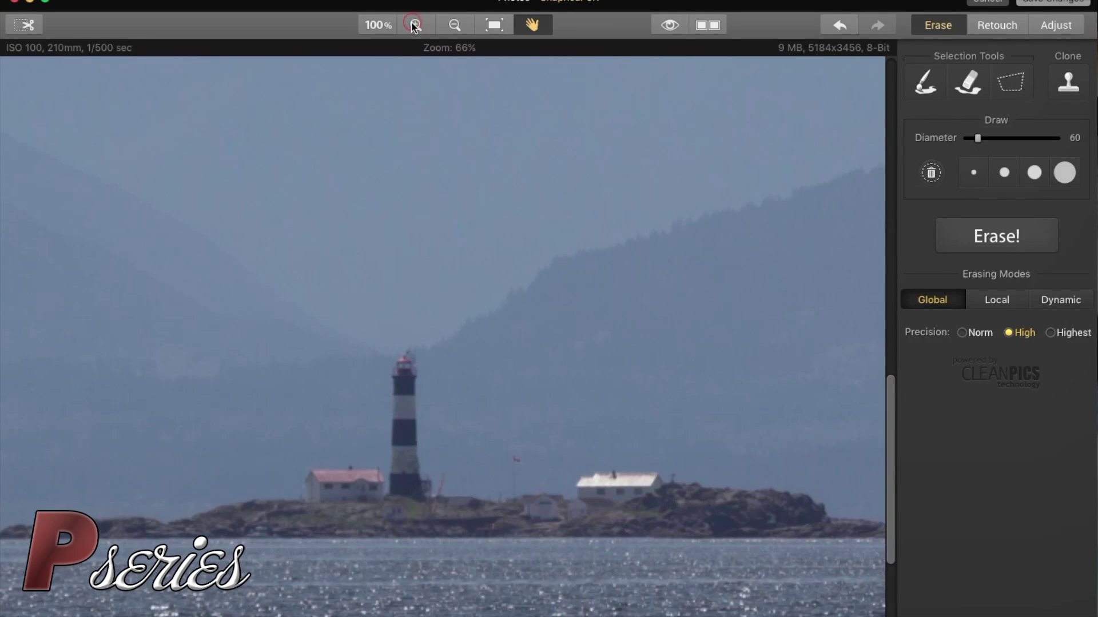
left_click(935, 85)
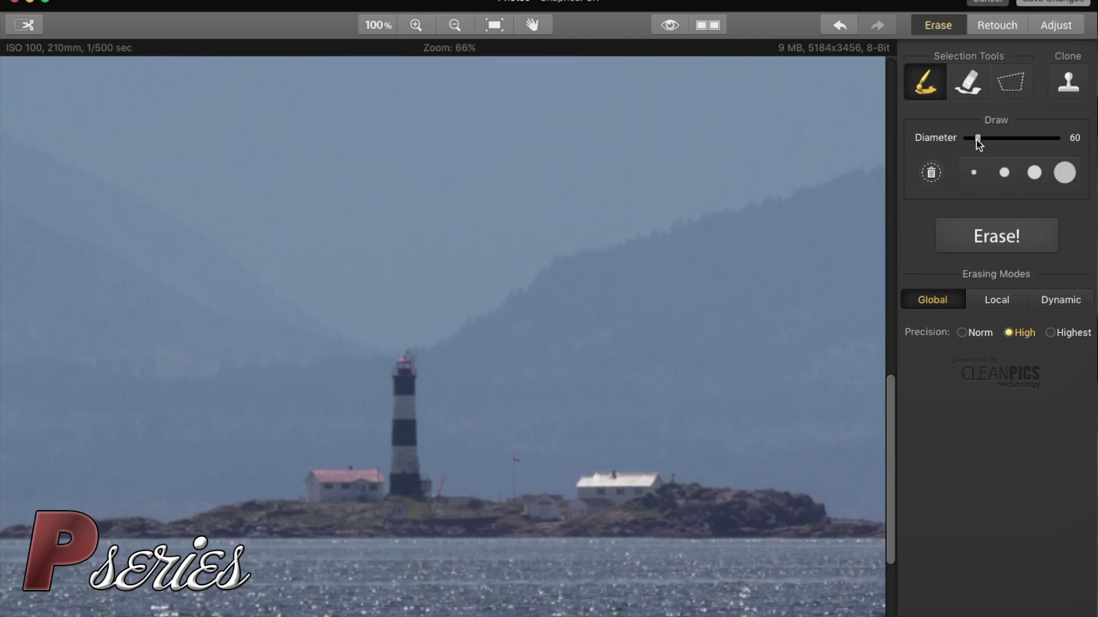
Step: Set the selection brush diameter to 27 and mark the lighthouse lantern for removal
left_click_drag(978, 139, 969, 139)
left_click(1001, 175)
left_click_drag(987, 139, 969, 139)
left_click_drag(405, 361, 400, 389)
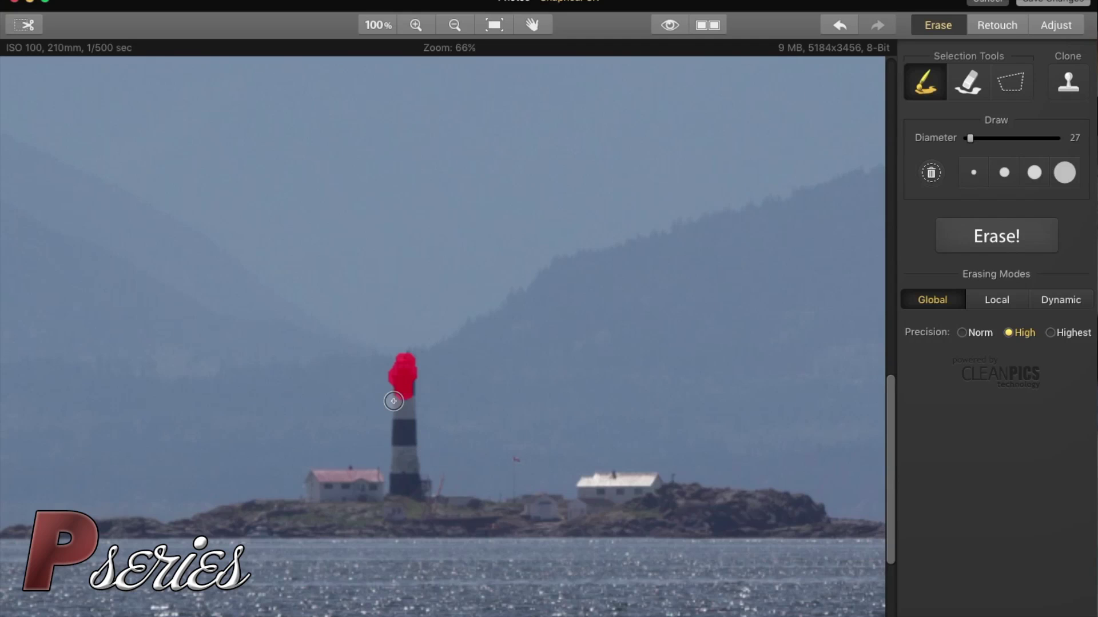
Step: Paint red over the lighthouse tower and the red-roofed house to its left
mouse_move(390, 399)
left_mouse_down()
mouse_move(404, 385)
mouse_move(408, 420)
left_mouse_up()
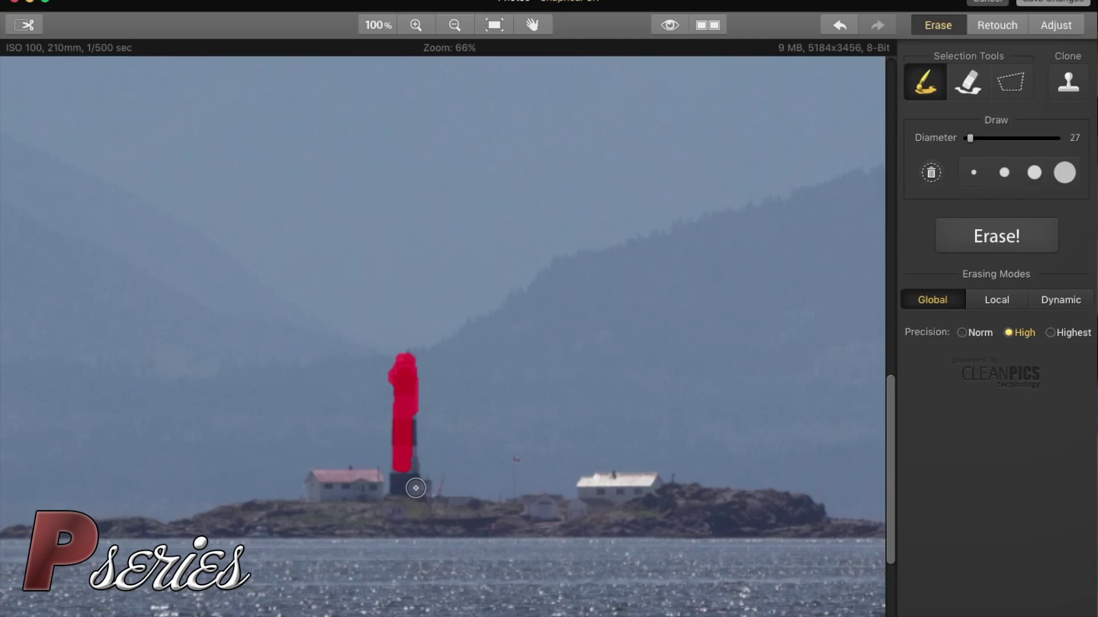
left_click_drag(406, 486, 416, 488)
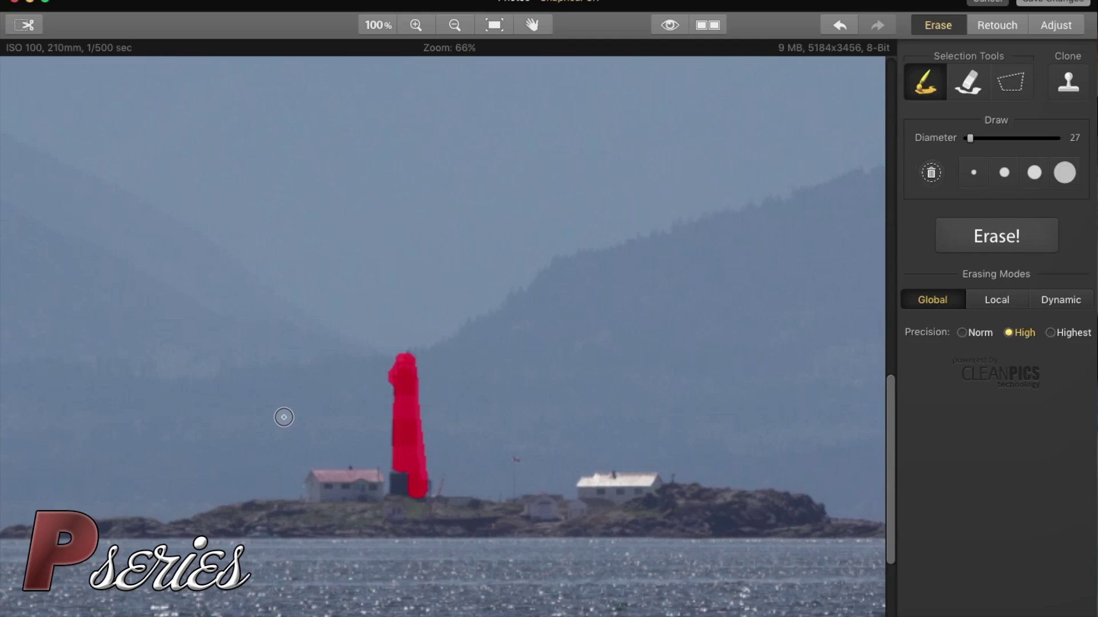
left_click(308, 485)
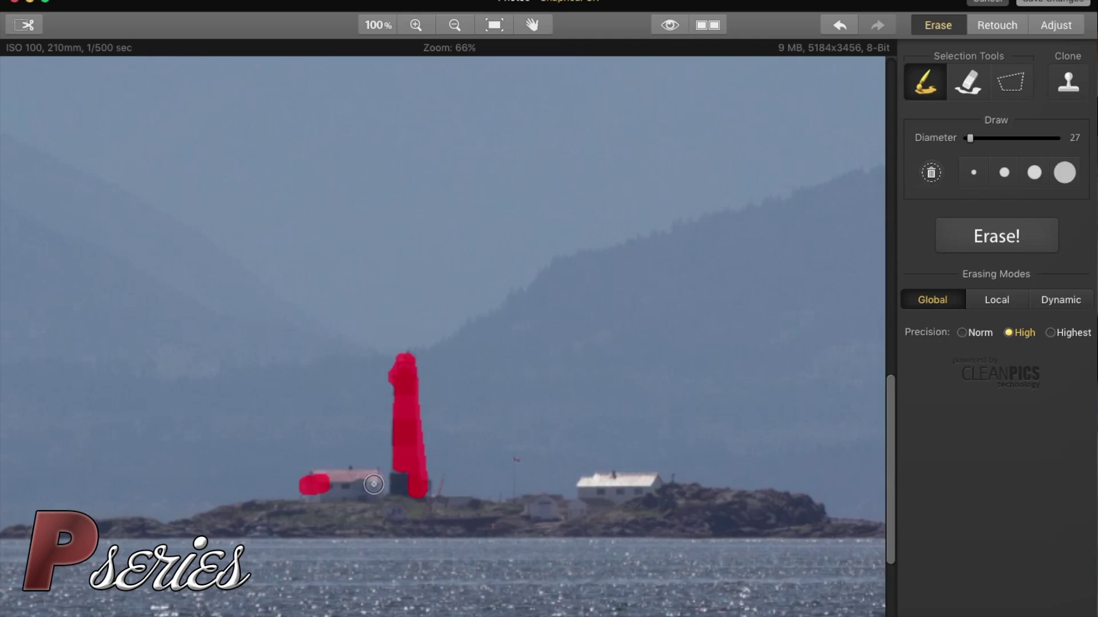
left_click_drag(325, 482, 381, 497)
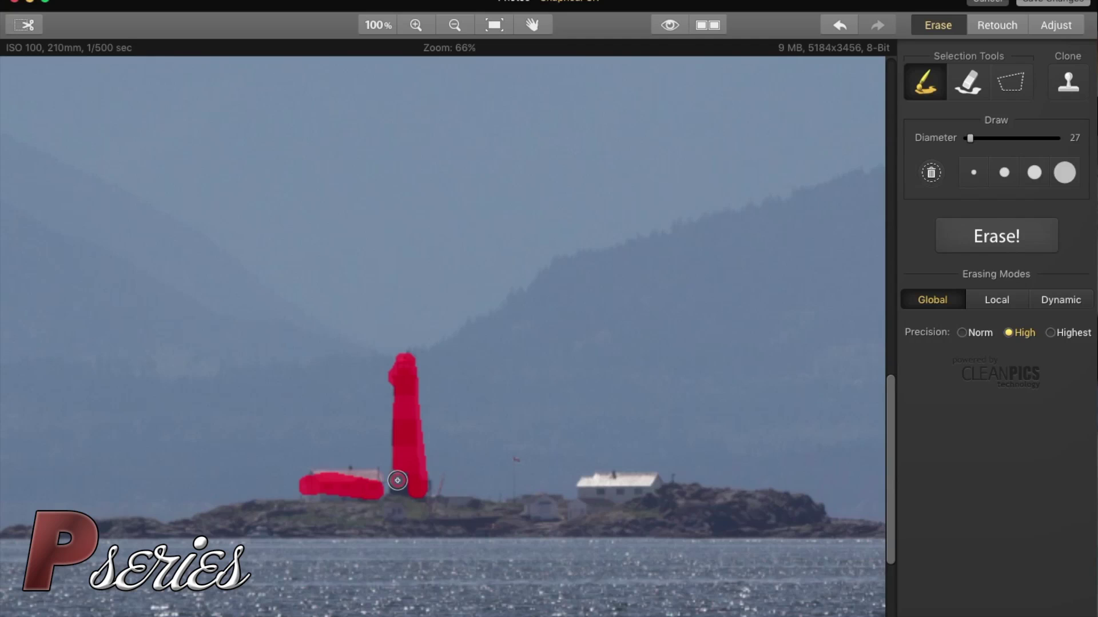
left_click_drag(398, 480, 402, 483)
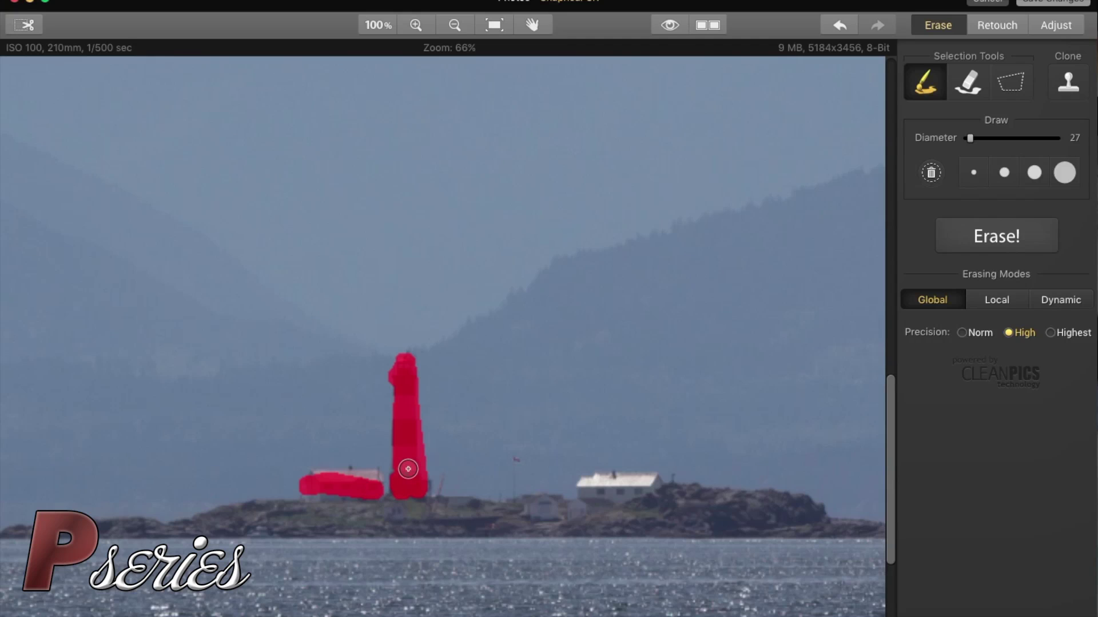
left_click(374, 473)
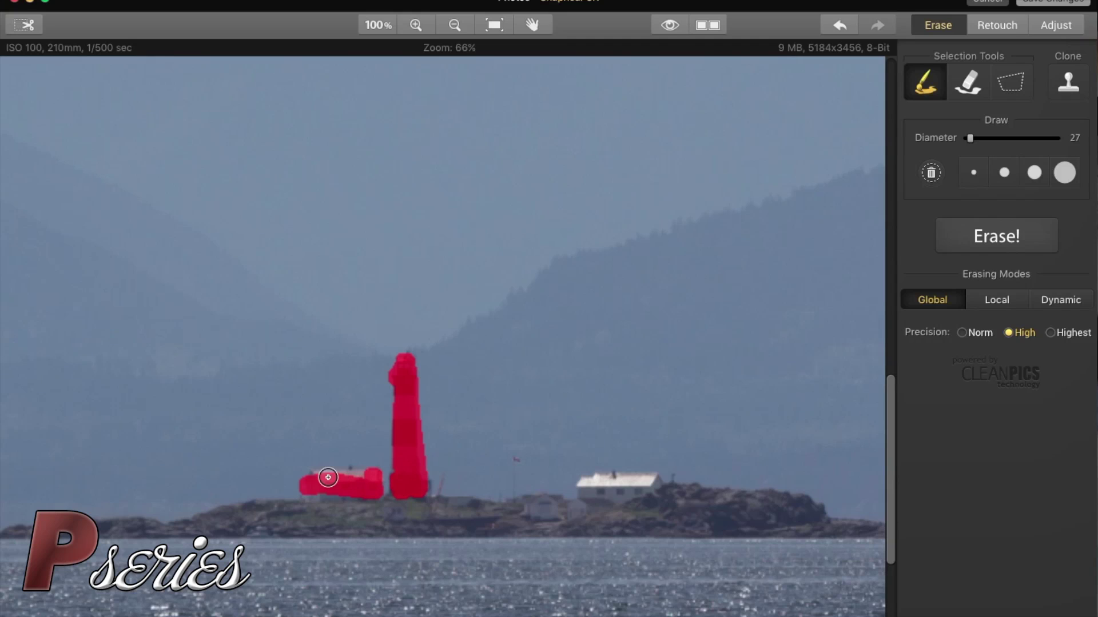
mouse_move(311, 478)
left_mouse_down()
mouse_move(350, 493)
mouse_move(320, 496)
mouse_move(345, 492)
left_mouse_up()
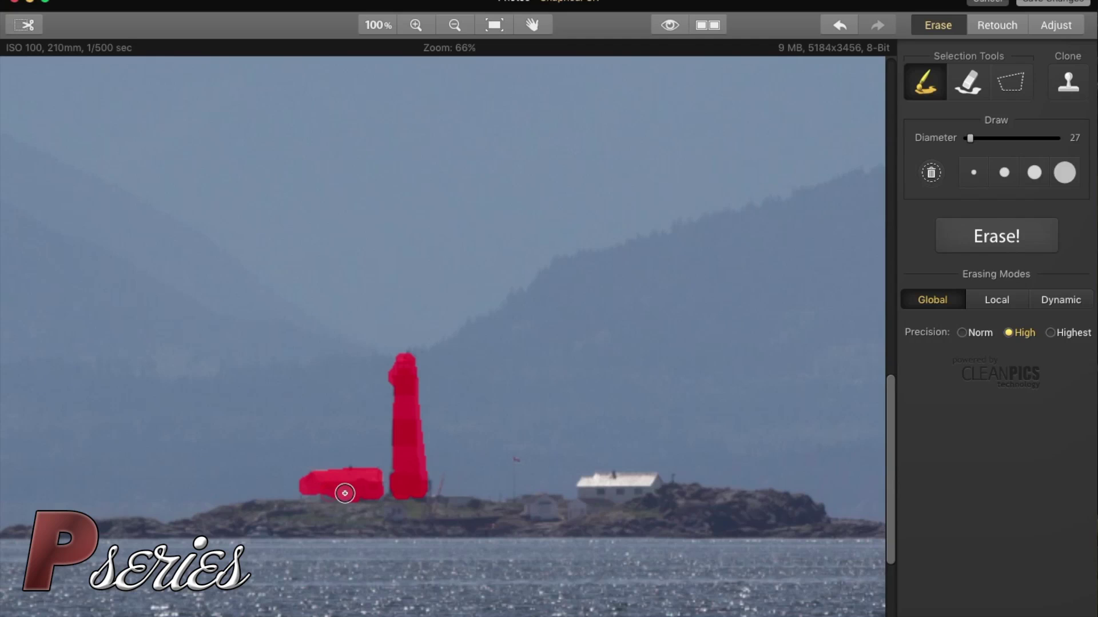
Step: Paint red over the white house on the right, roof to right end
left_click(587, 487)
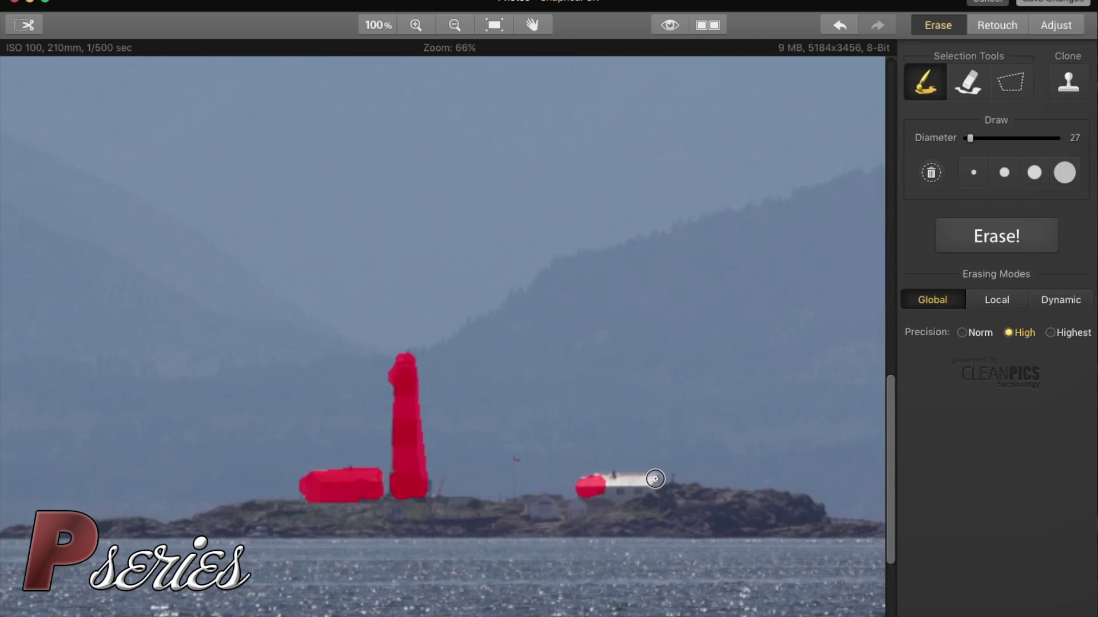
mouse_move(617, 495)
left_mouse_down()
mouse_move(626, 485)
mouse_move(598, 487)
left_mouse_up()
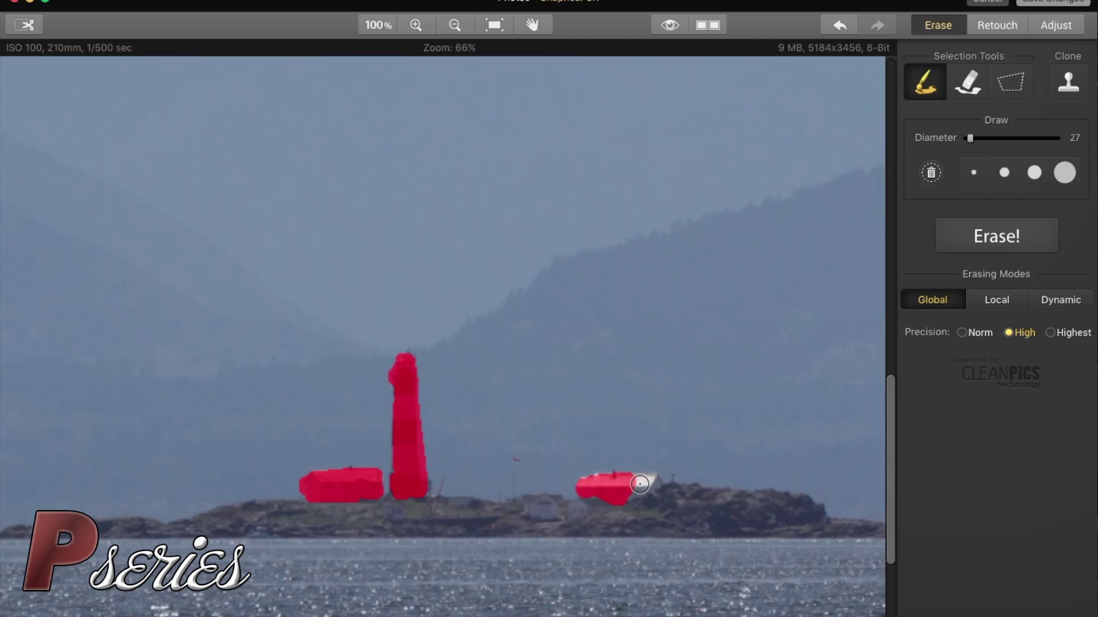
mouse_move(640, 484)
left_mouse_down()
mouse_move(654, 481)
mouse_move(632, 493)
mouse_move(663, 484)
left_mouse_up()
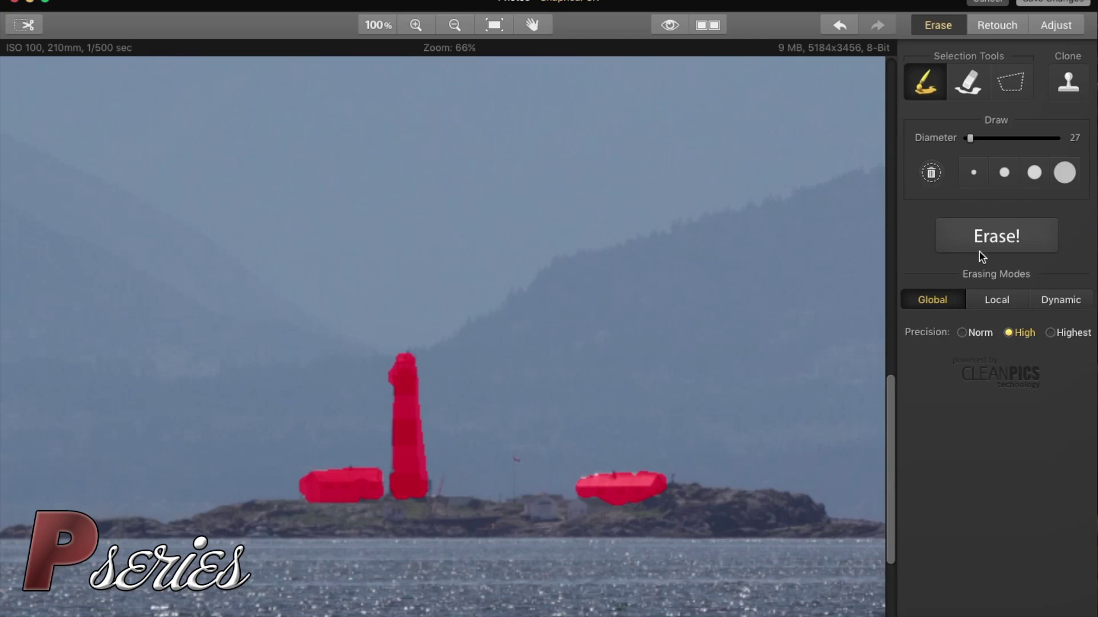
Step: Erase the marked lighthouse and both houses using Global mode at High precision
left_click(1017, 242)
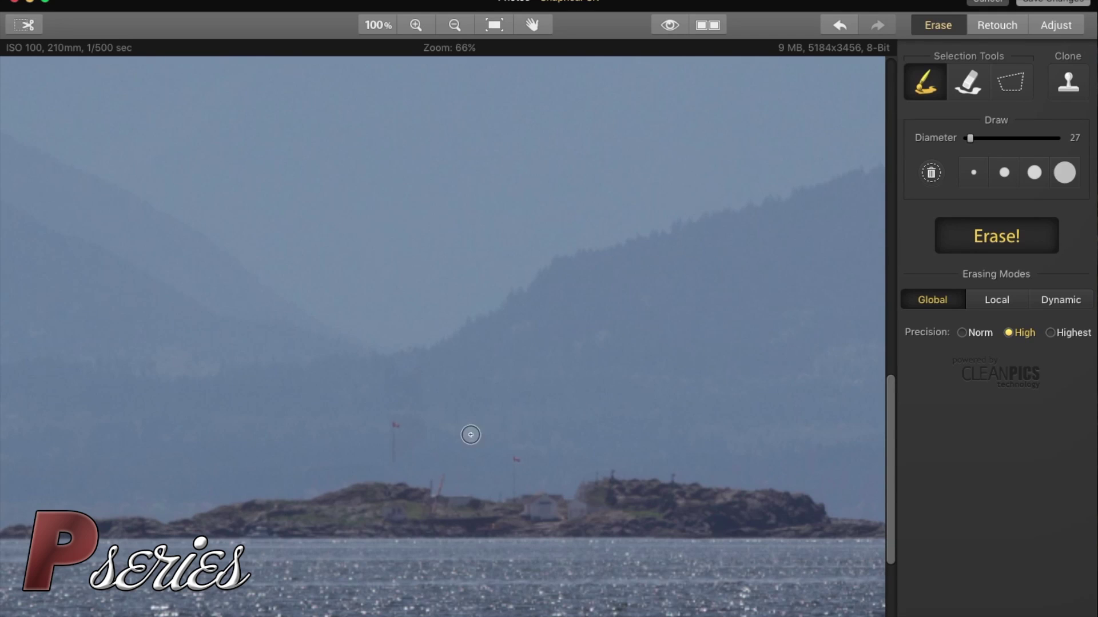
Step: With a 12-diameter brush, mark the left flag and its pole down to the ground, then erase them
left_click(397, 426)
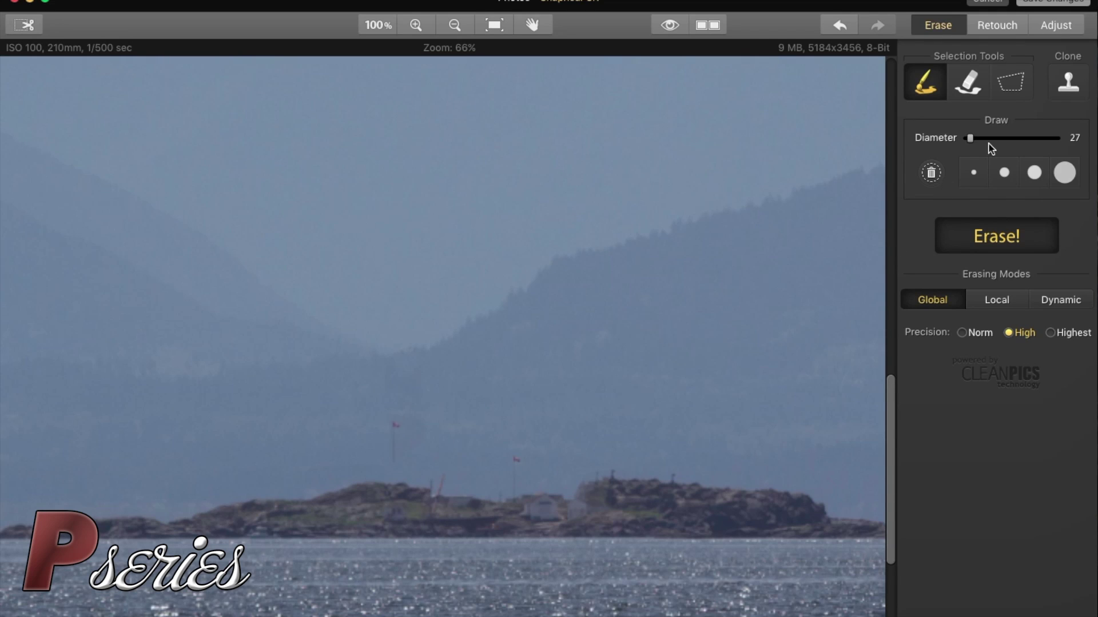
left_click_drag(969, 138, 966, 139)
left_click(395, 426)
left_click_drag(394, 427, 398, 463)
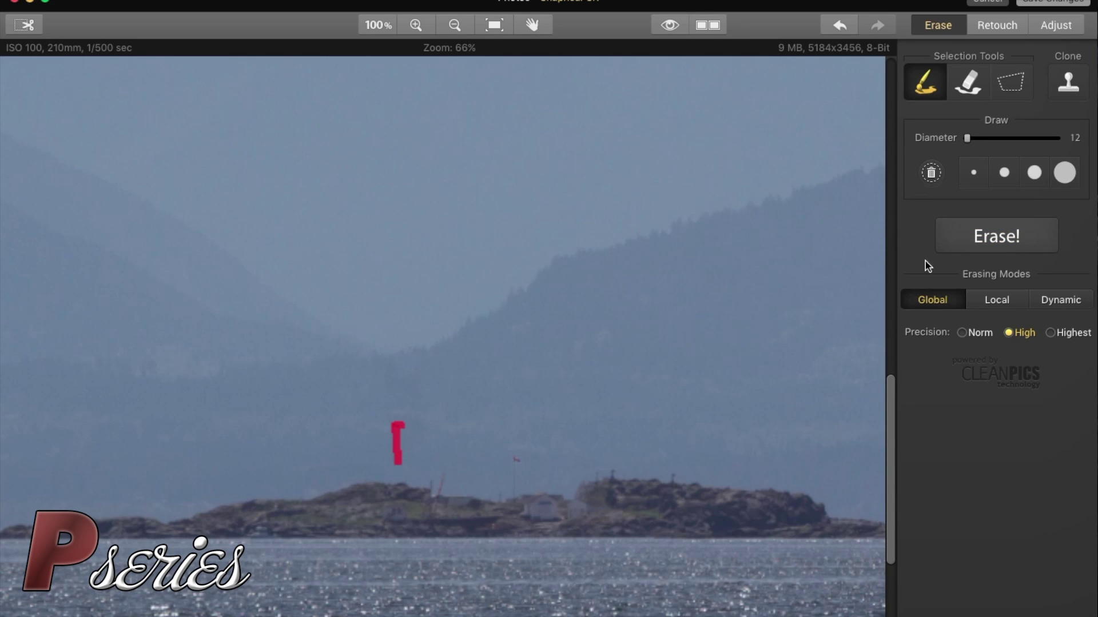
left_click(991, 241)
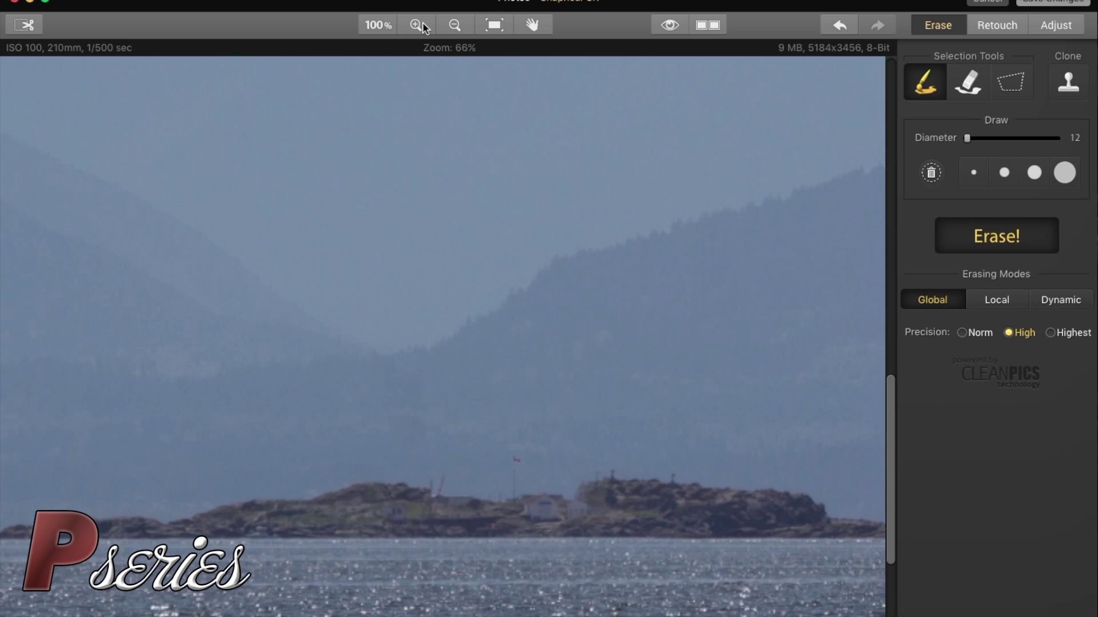
Step: Zoom out from 100% until the whole retouched photo fits, then save it back to Photos
left_click(383, 25)
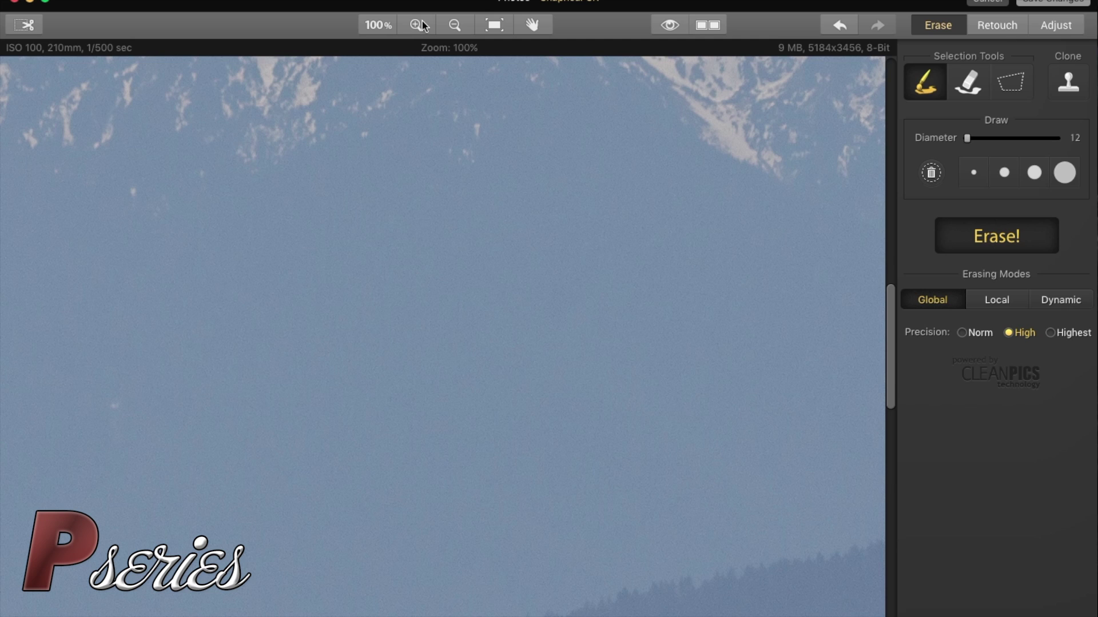
left_click(454, 24)
left_click(453, 24)
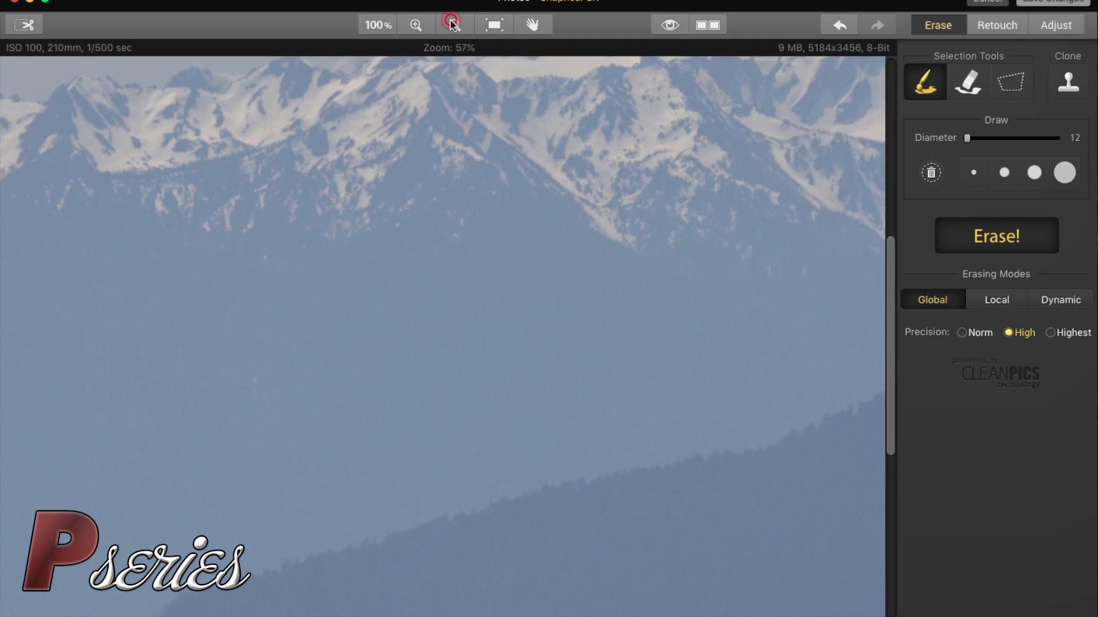
left_click(453, 24)
left_click(454, 24)
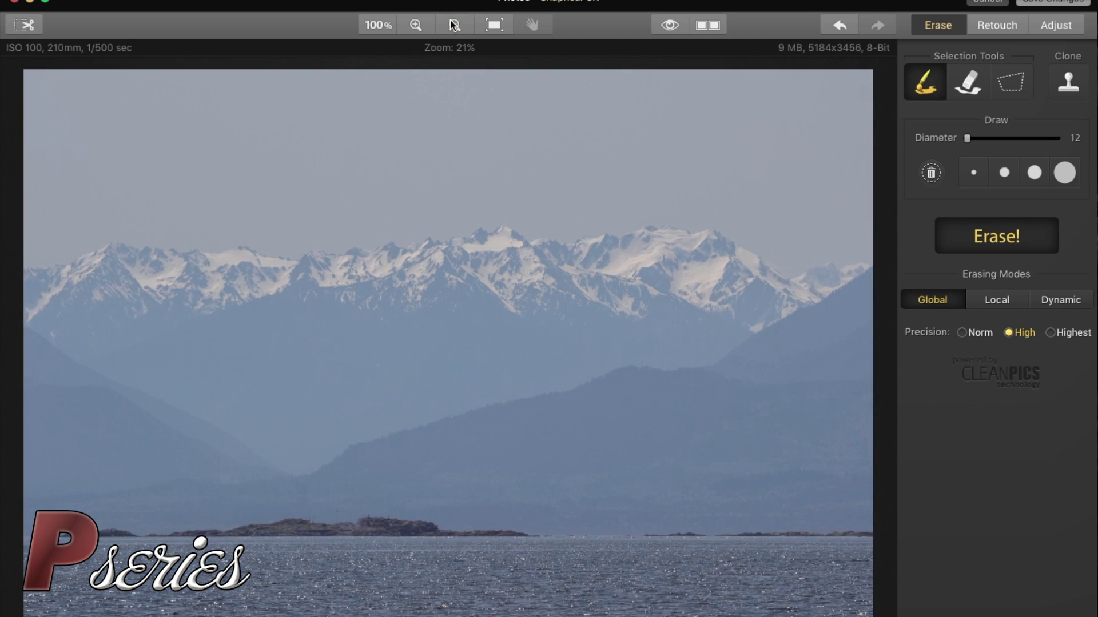
left_click(453, 25)
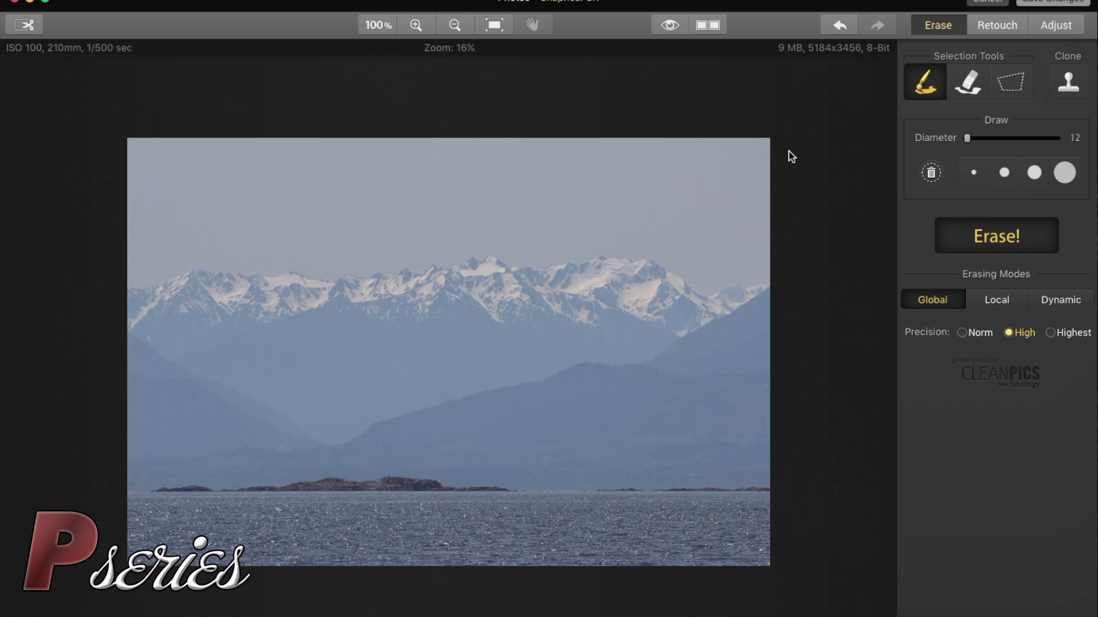
left_click(1055, 3)
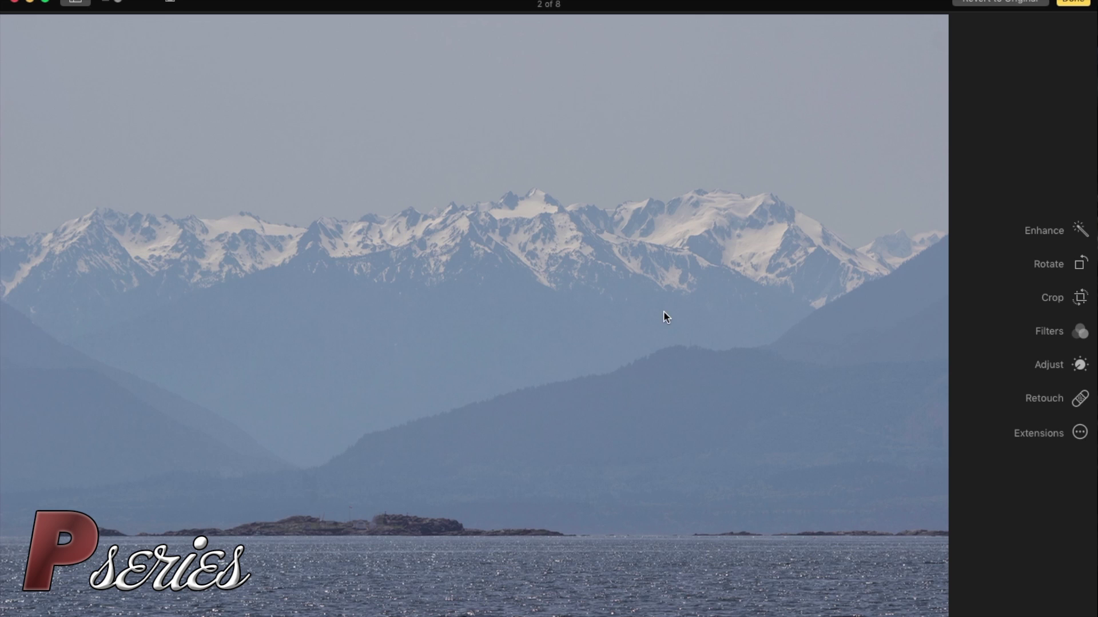
Step: Finish editing in Photos and go back to the Eseries album grid
left_click(1073, 2)
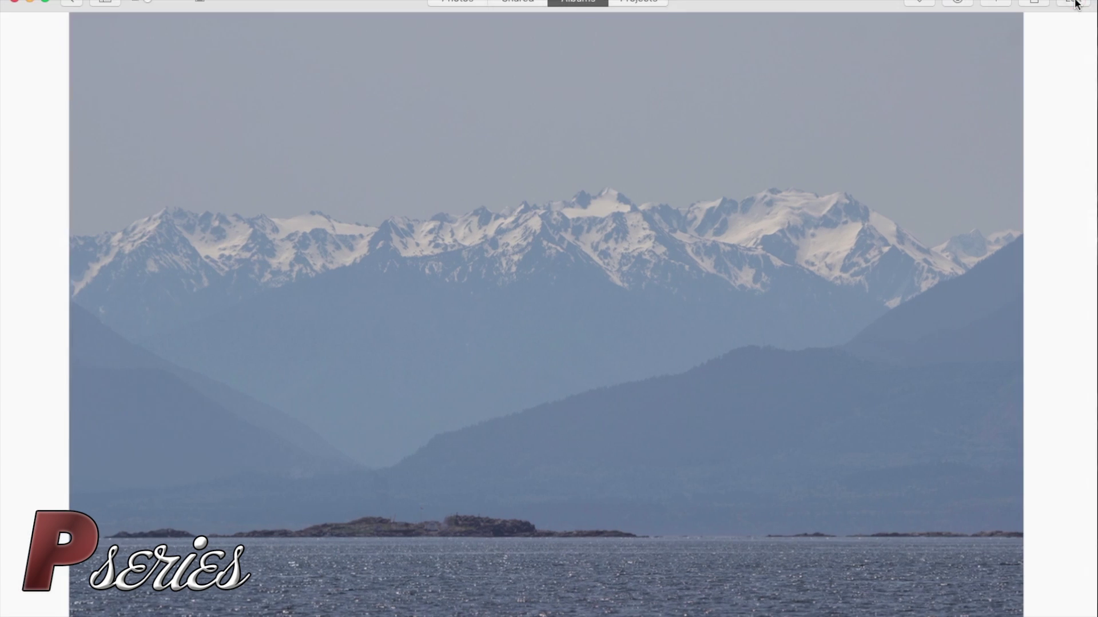
left_click(74, 3)
Step: Open the original lighthouse photo and flip back and forth with the cleaned version to compare
left_click(90, 102)
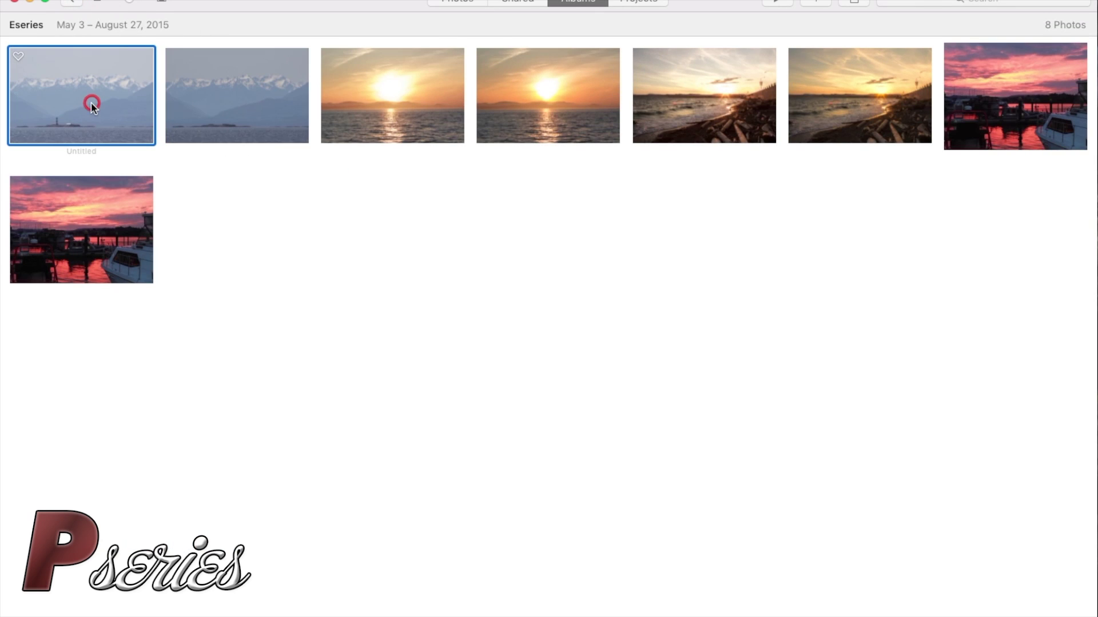
double_click(91, 102)
key("Right")
key("Left")
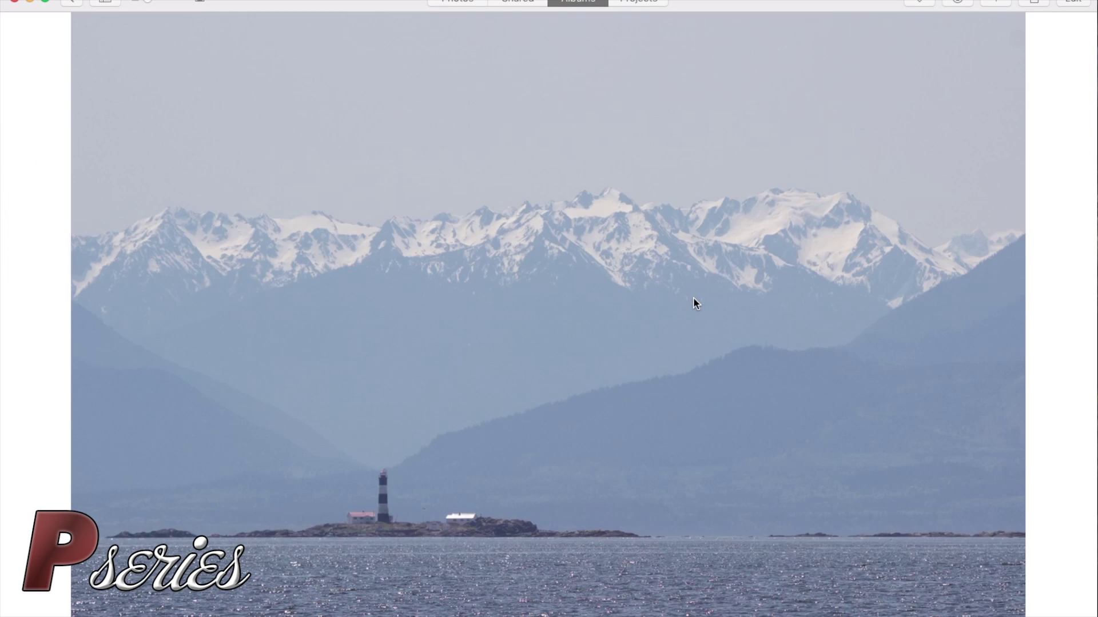
key("Right")
key("Left")
key("Right")
key("Left")
key("Right")
key("Left")
key("Right")
key("Left")
Step: Open the cleaned lighthouse-free mountain photo in the editor
key("Right")
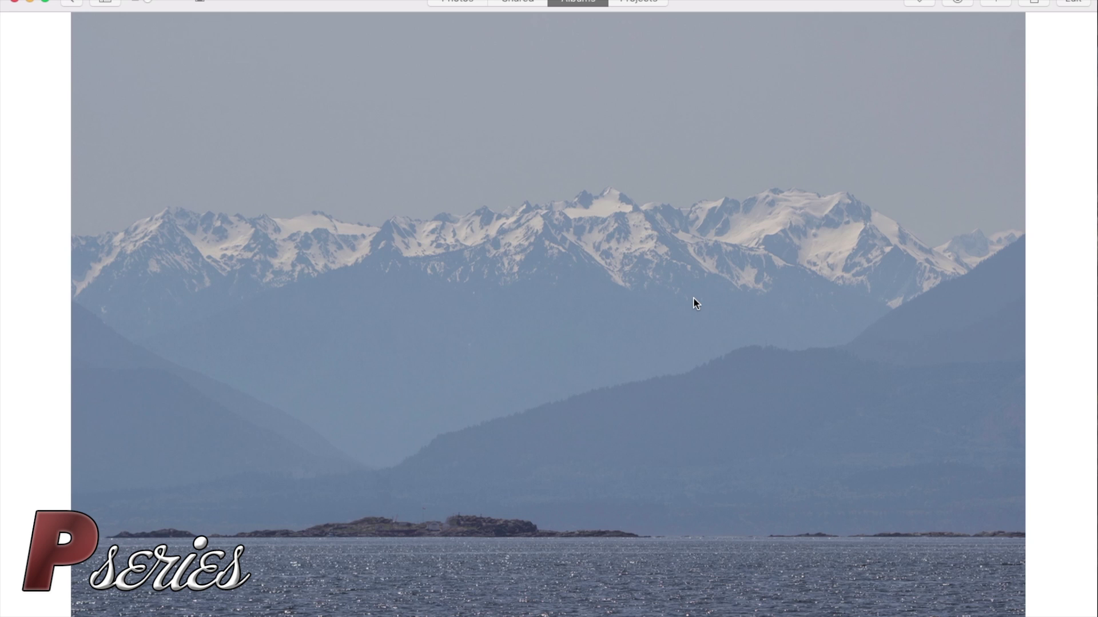
key("Right")
key("Left")
left_click(1073, 1)
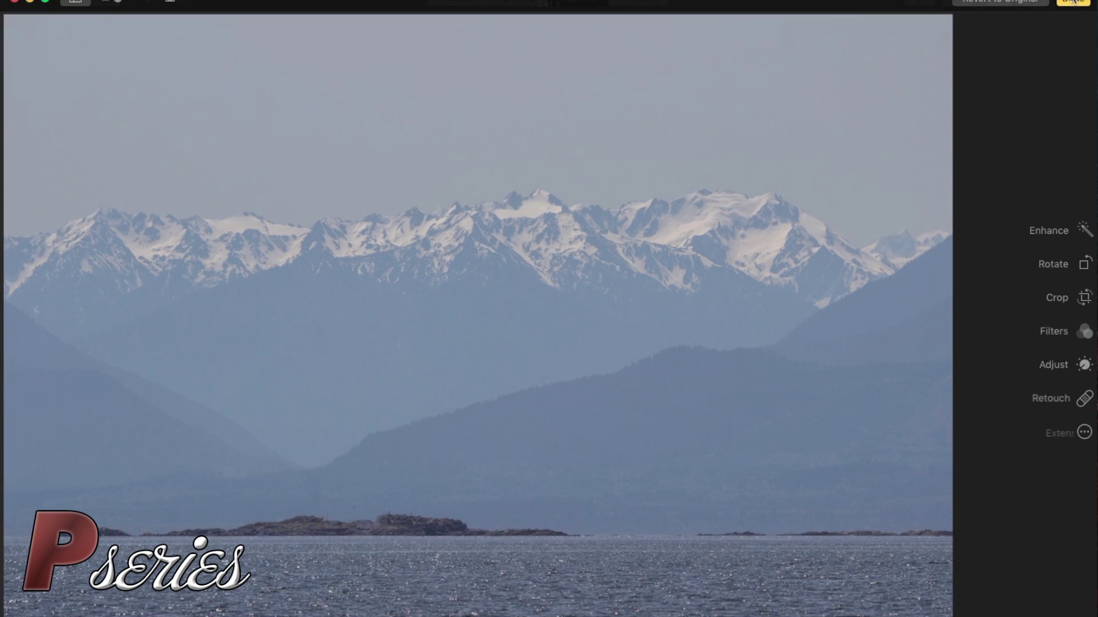
left_click(1052, 437)
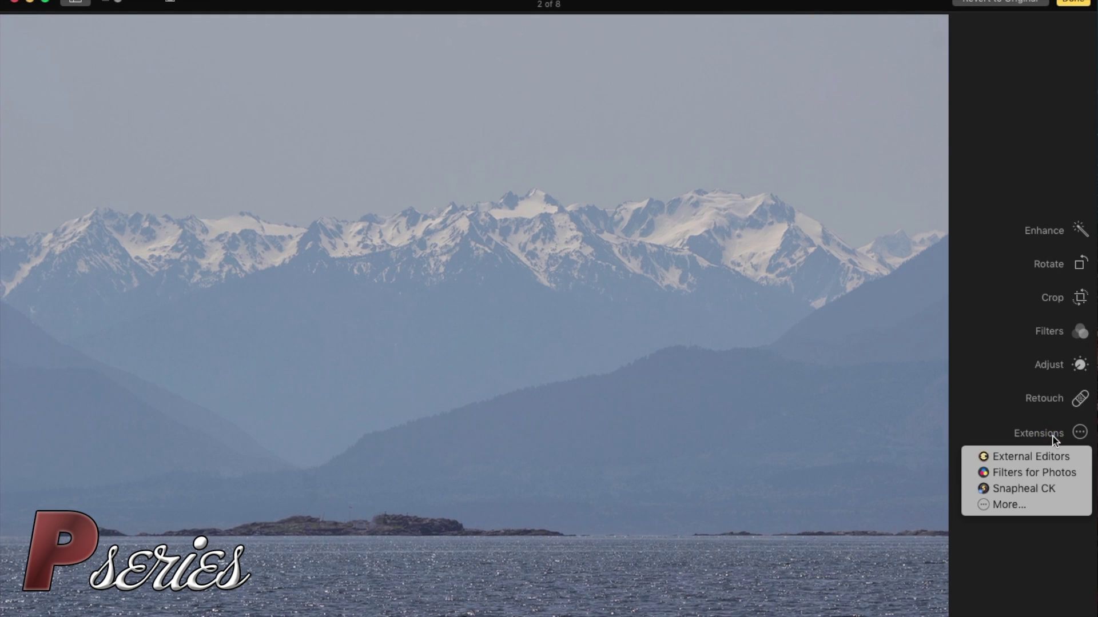
left_click(1001, 369)
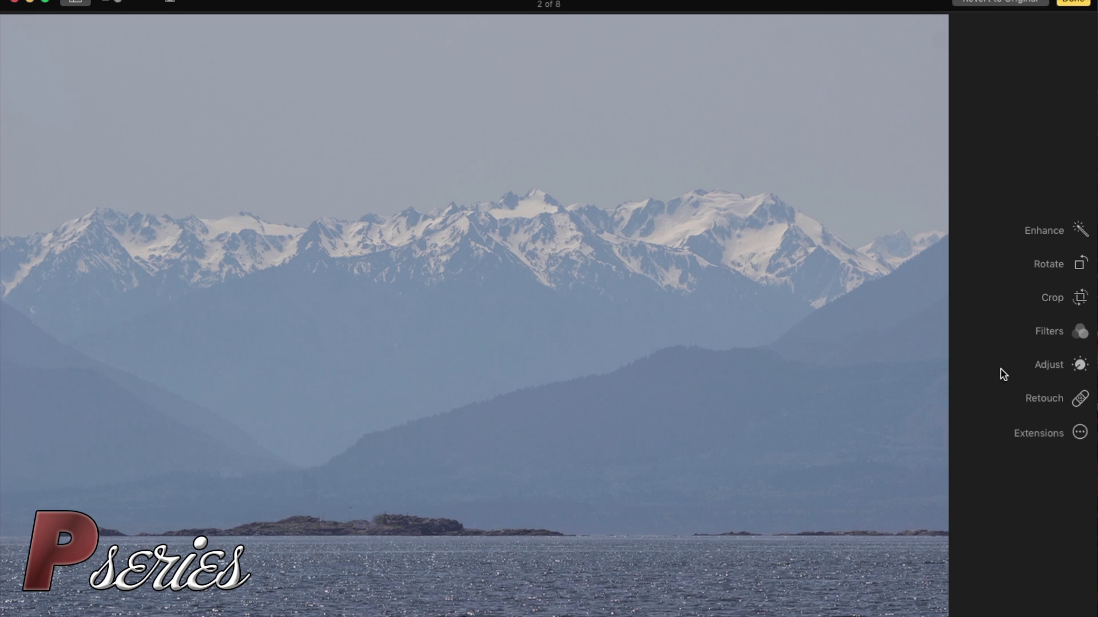